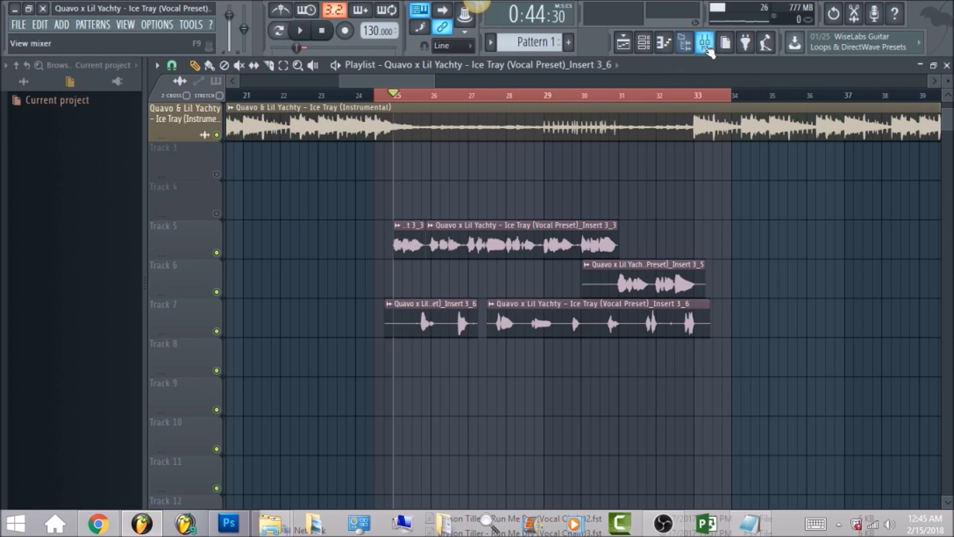
Open the mixer and bypass the master track's Ozone 5 Equalizer, Fruity Convolver and Fruity soft clipper.
{"action": "left_click", "coordinate": [705, 43]}
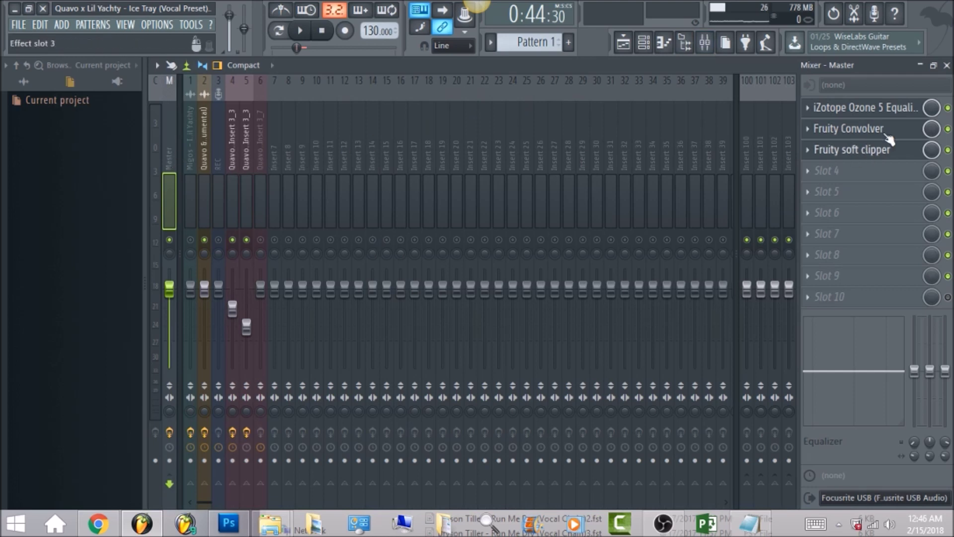
{"action": "left_click", "coordinate": [948, 128]}
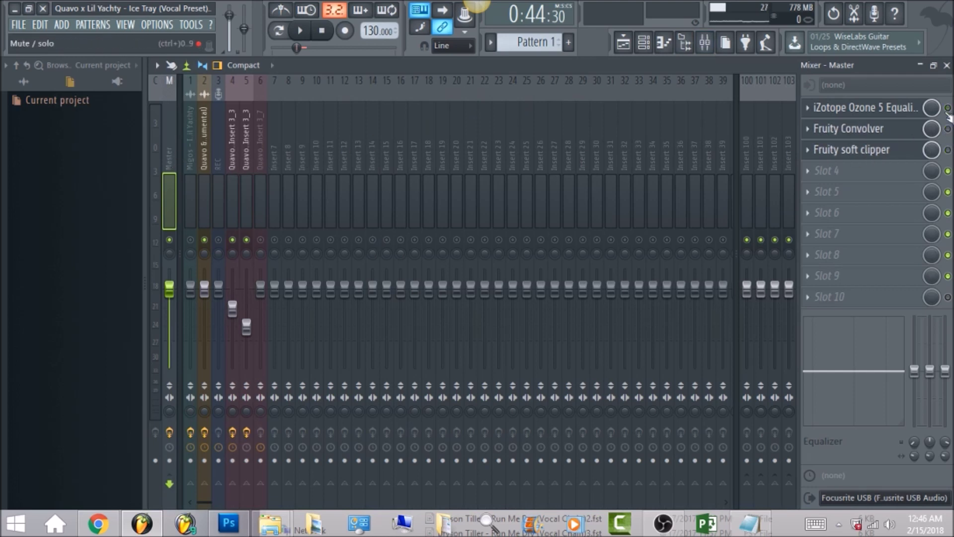
Bypass every effect on the insert 4 vocal track except Auto-Tune VST.
{"action": "left_click", "coordinate": [237, 151]}
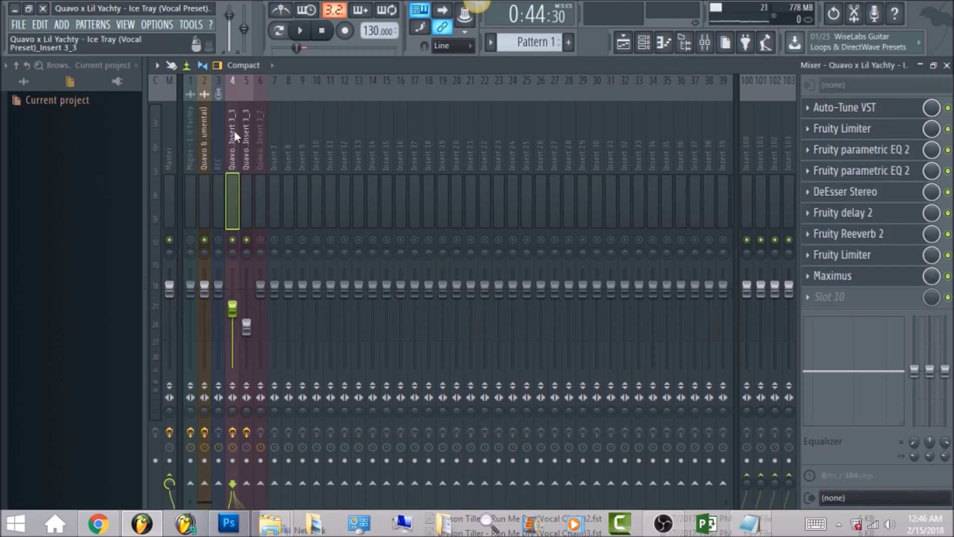
{"action": "left_click", "coordinate": [948, 276]}
{"action": "left_click", "coordinate": [948, 255]}
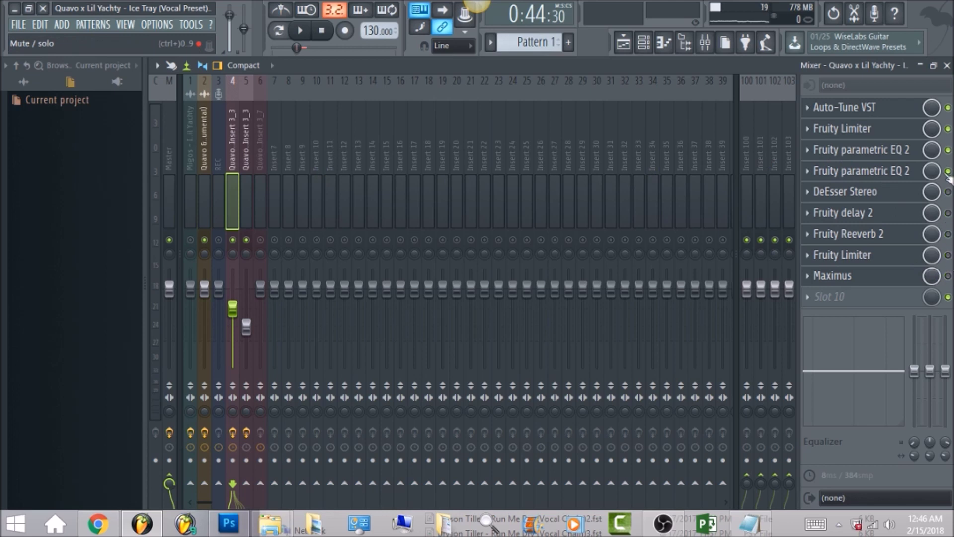
{"action": "left_click", "coordinate": [949, 150]}
{"action": "left_click", "coordinate": [948, 129]}
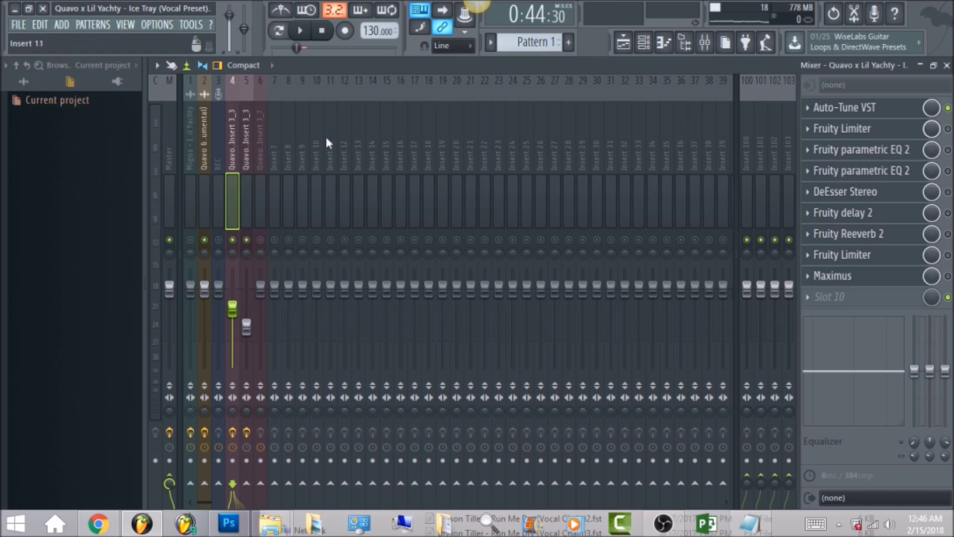
Mute the instrumental and the other vocal insert so only insert 4 sounds, and check the vocal clips in the playlist.
{"action": "left_click", "coordinate": [204, 156]}
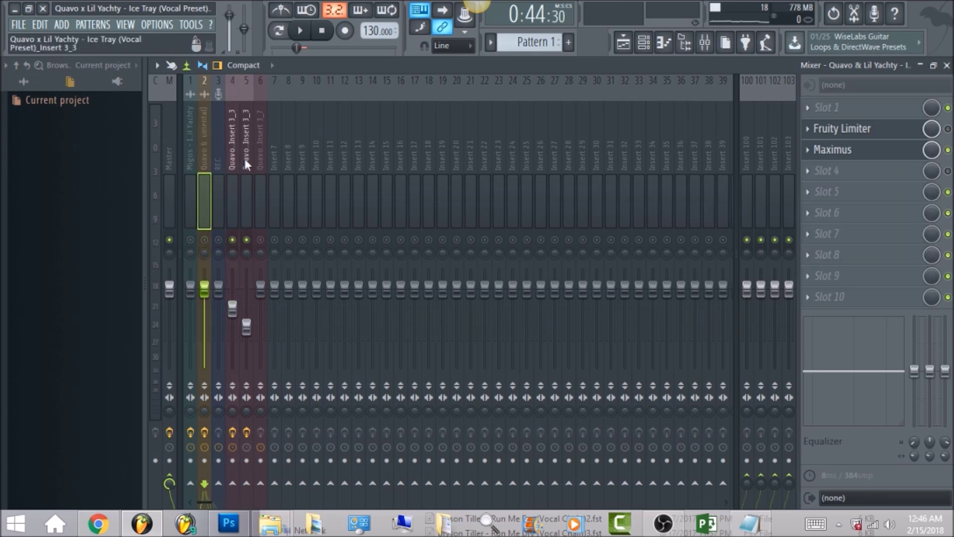
{"action": "left_click", "coordinate": [234, 146]}
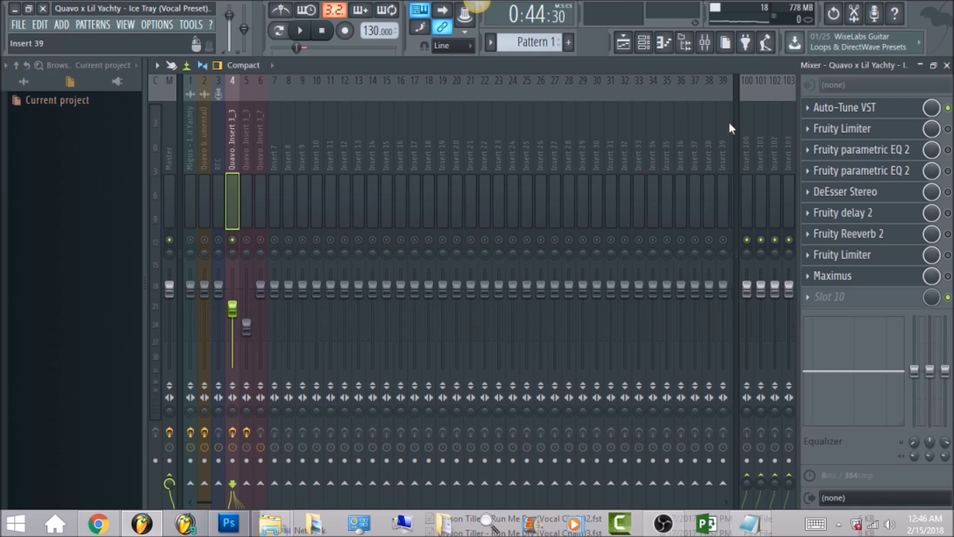
{"action": "left_click", "coordinate": [623, 42]}
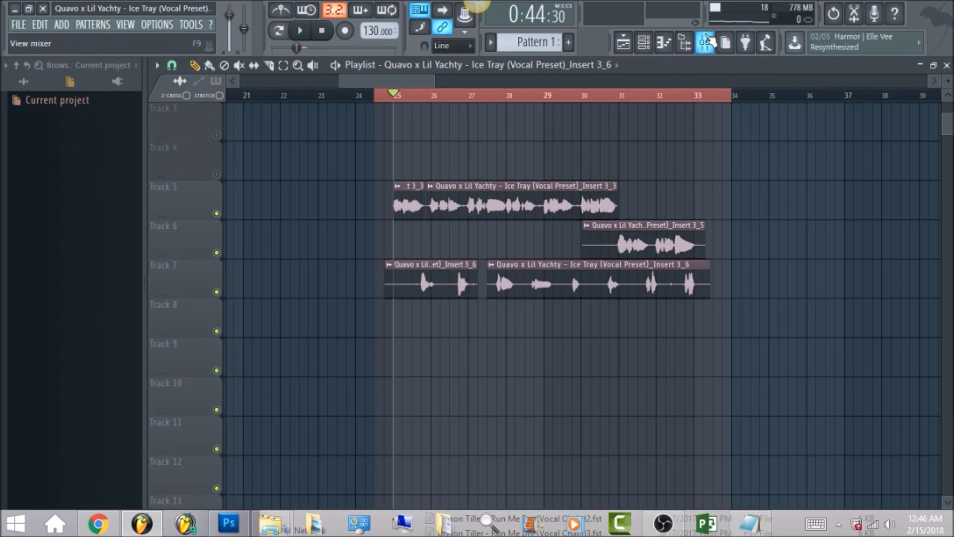
{"action": "left_click", "coordinate": [707, 42]}
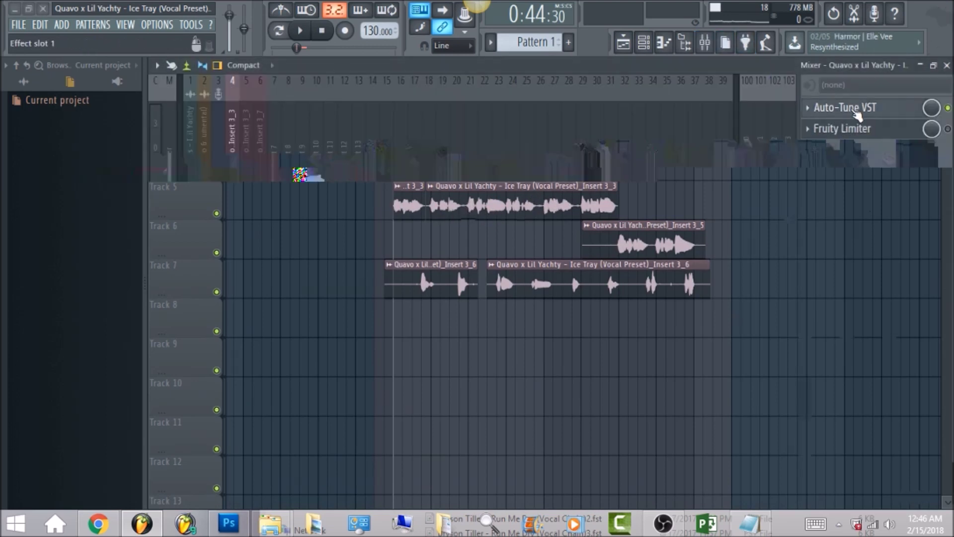
Review the Auto-Tune VST settings on insert 4 and play the vocal through it.
{"action": "left_click", "coordinate": [856, 110]}
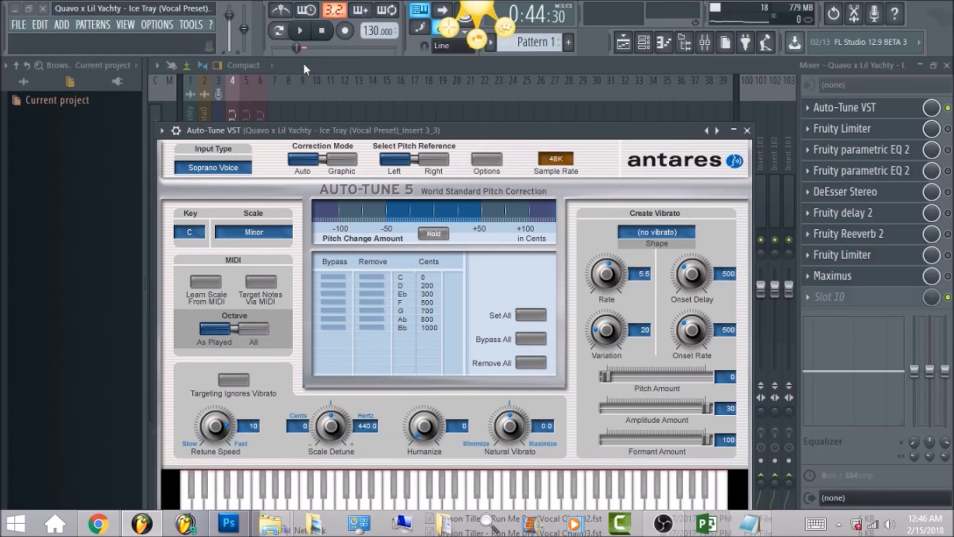
{"action": "left_click", "coordinate": [302, 32]}
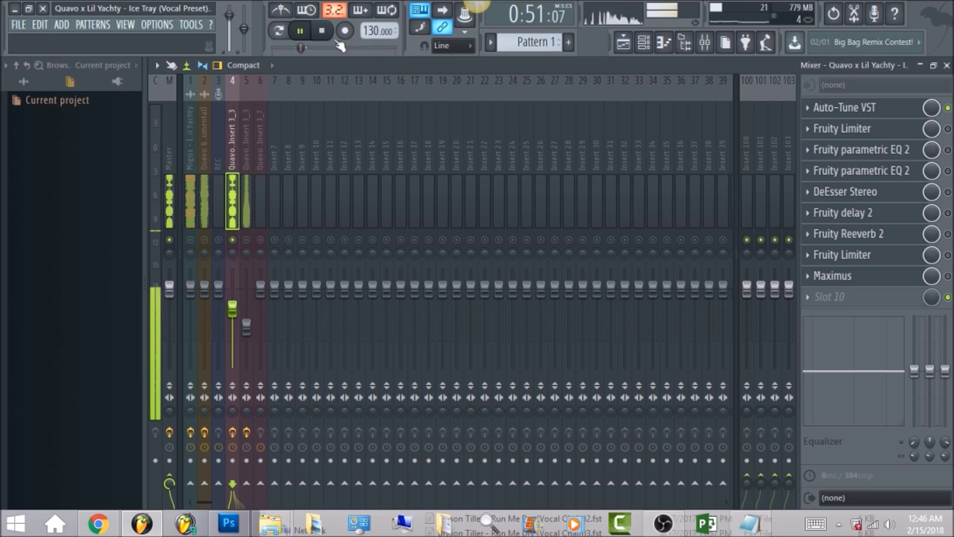
{"action": "left_click", "coordinate": [322, 31]}
Enable the Fruity Limiter in slot 2 of insert 4, show its settings and play the vocal through it.
{"action": "left_click", "coordinate": [948, 129]}
{"action": "left_click", "coordinate": [889, 130]}
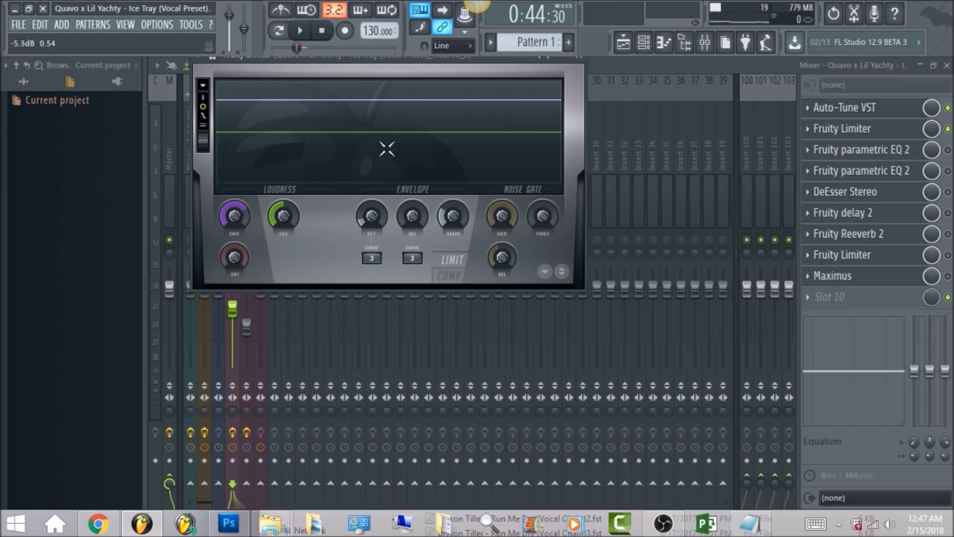
{"action": "left_click", "coordinate": [300, 31]}
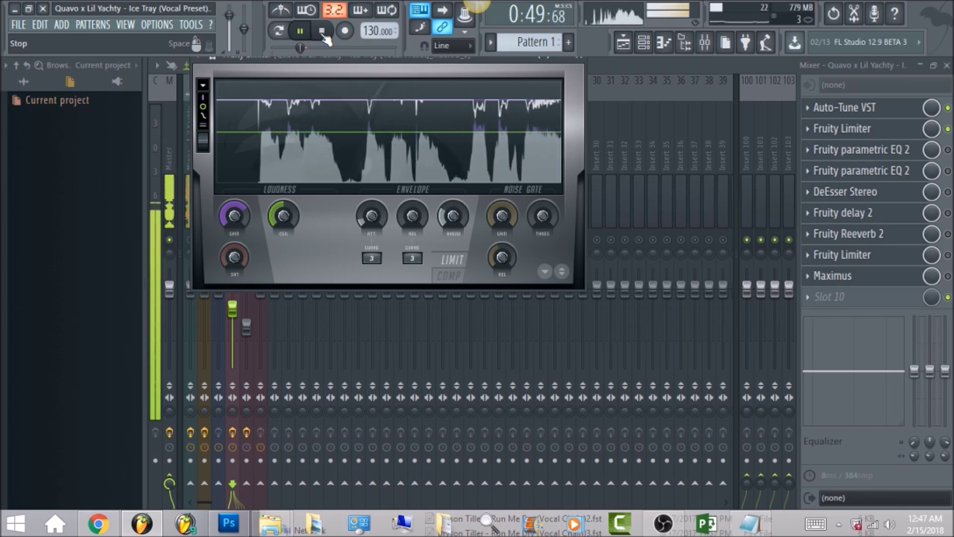
{"action": "left_click", "coordinate": [322, 31]}
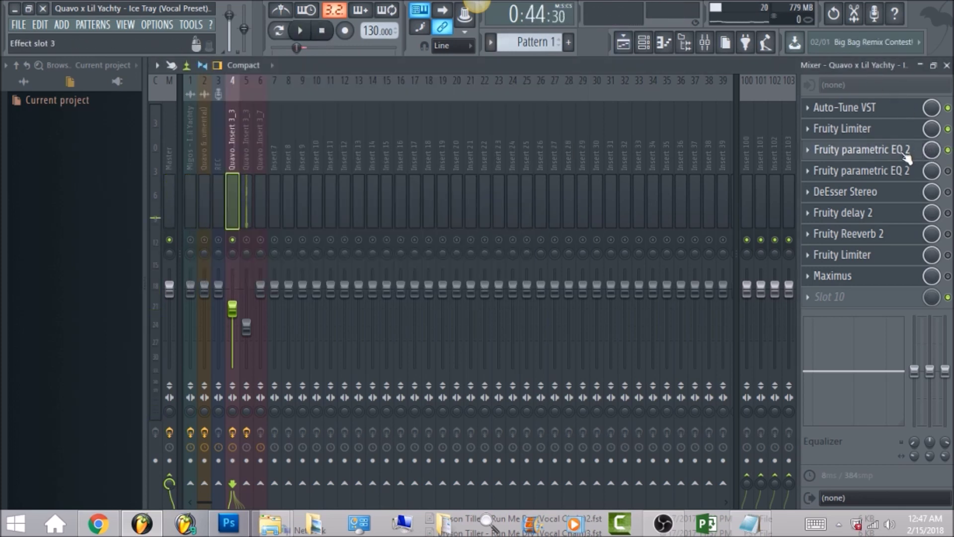
Examine the curve of the Fruity parametric EQ 2 in slot 3 while playing the vocal, and close it.
{"action": "left_click", "coordinate": [906, 158]}
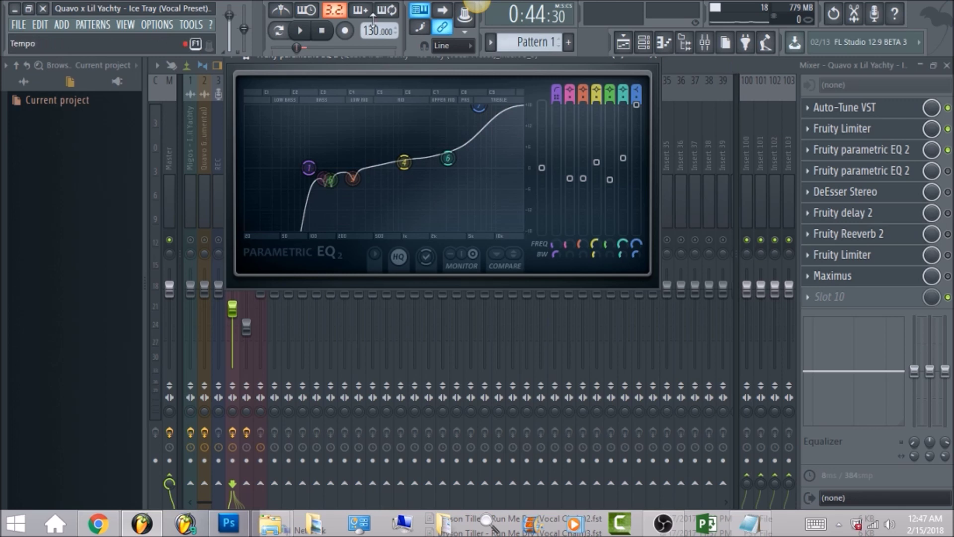
{"action": "left_click", "coordinate": [300, 31]}
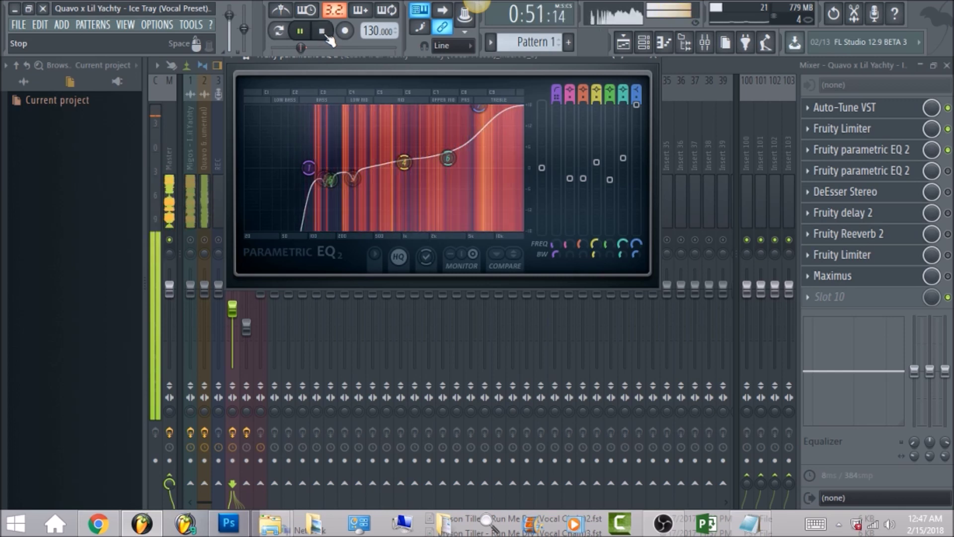
{"action": "left_click", "coordinate": [322, 32]}
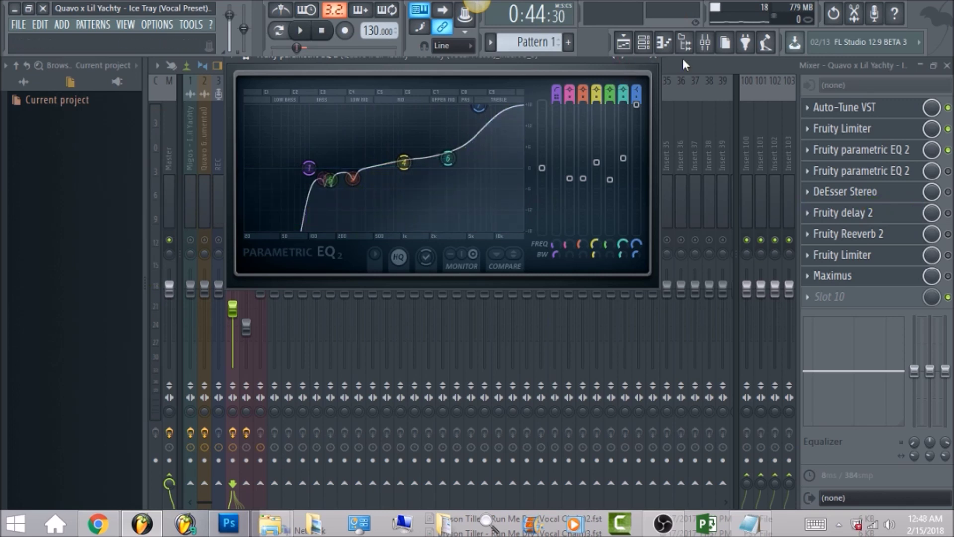
{"action": "left_click", "coordinate": [654, 56]}
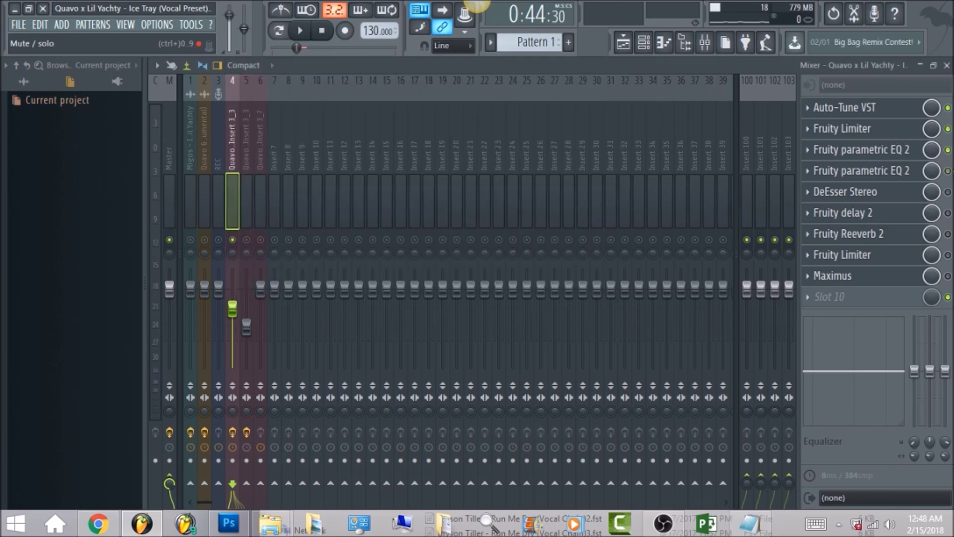
Enable the second Fruity parametric EQ 2 in slot 4, show its curve and play the vocal through it.
{"action": "left_click", "coordinate": [880, 172]}
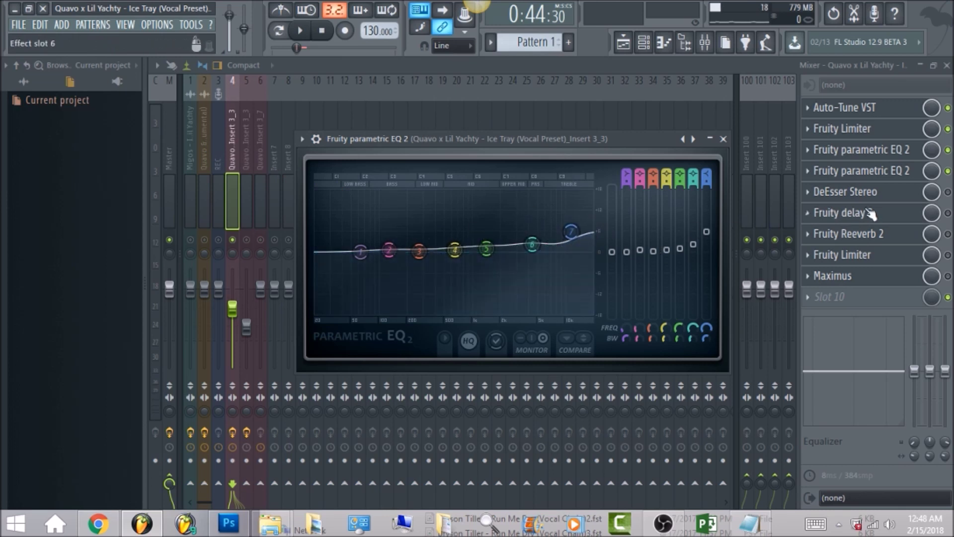
{"action": "left_click", "coordinate": [948, 192]}
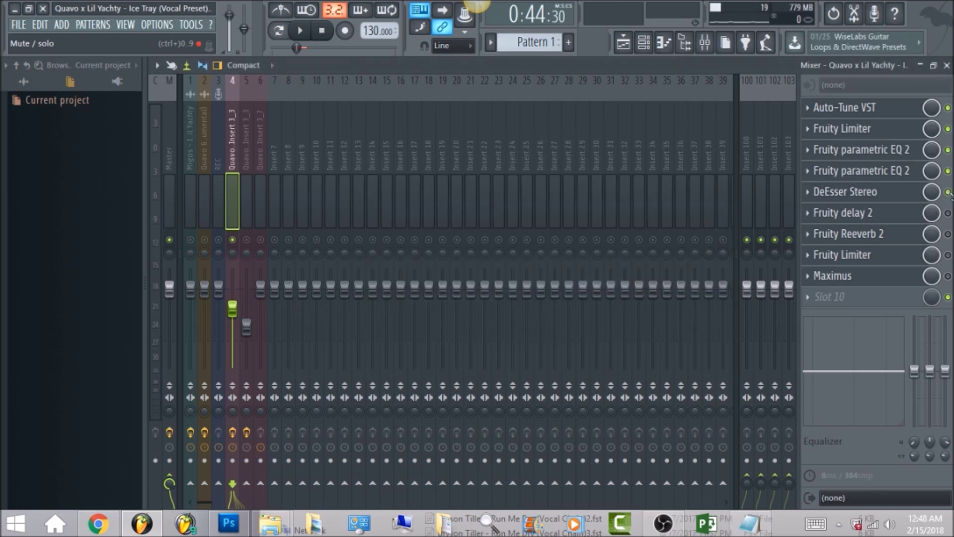
{"action": "left_click", "coordinate": [867, 171]}
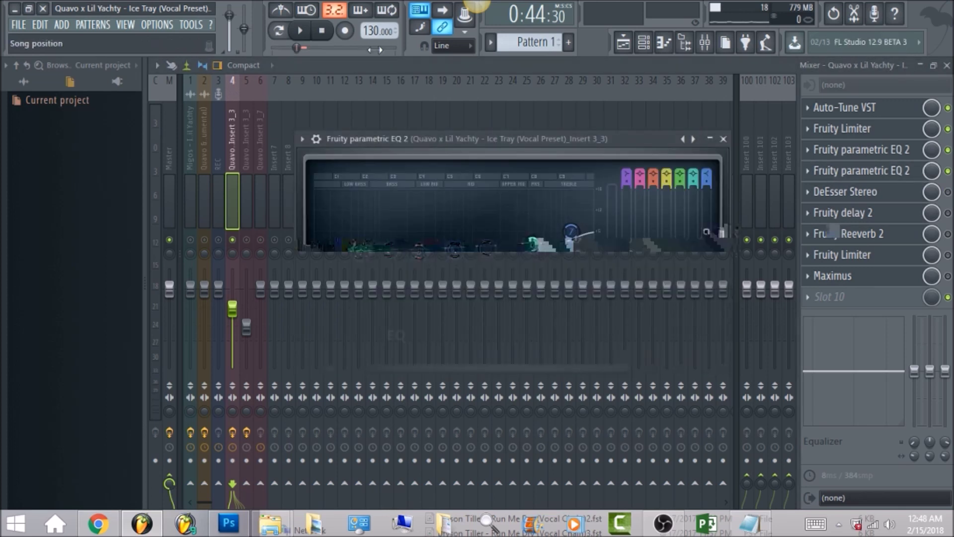
{"action": "left_click", "coordinate": [300, 35]}
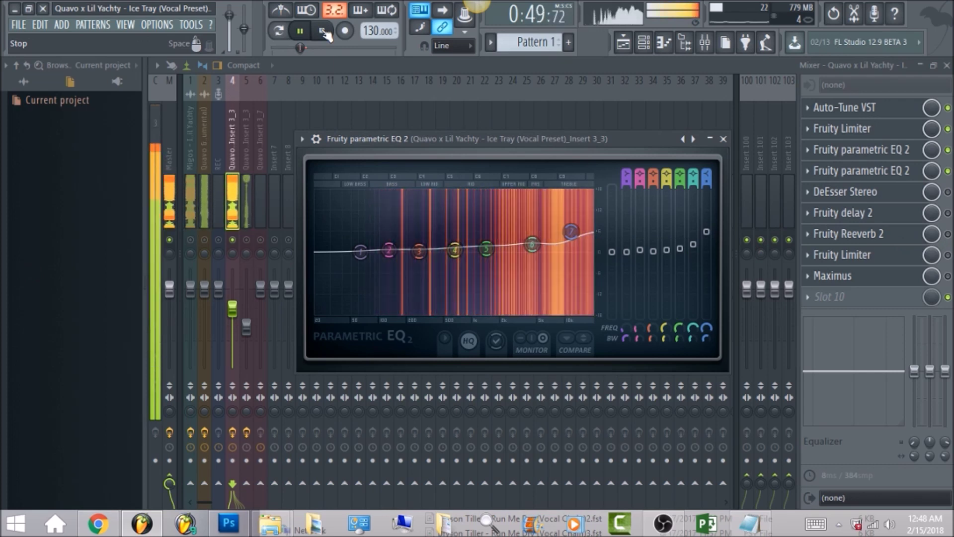
{"action": "left_click", "coordinate": [323, 32]}
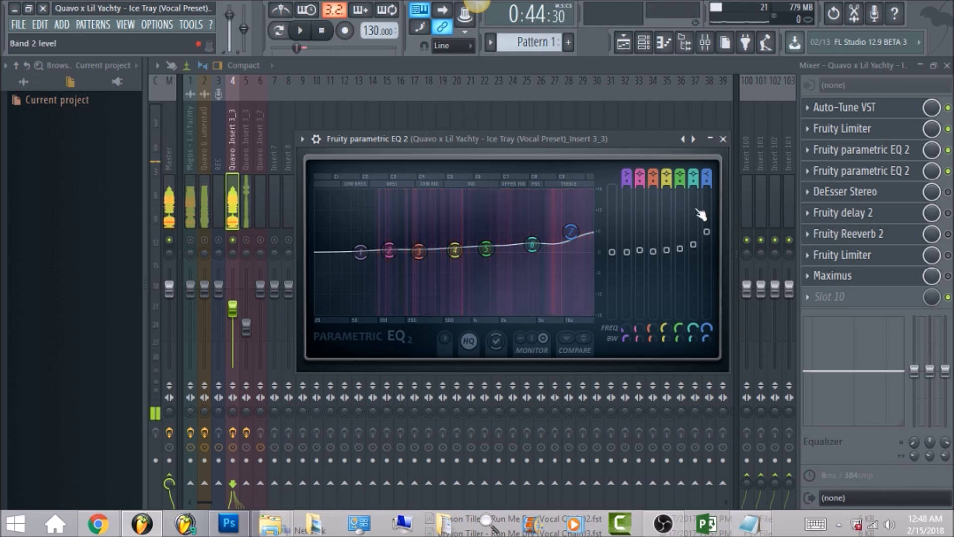
{"action": "key", "text": "Escape"}
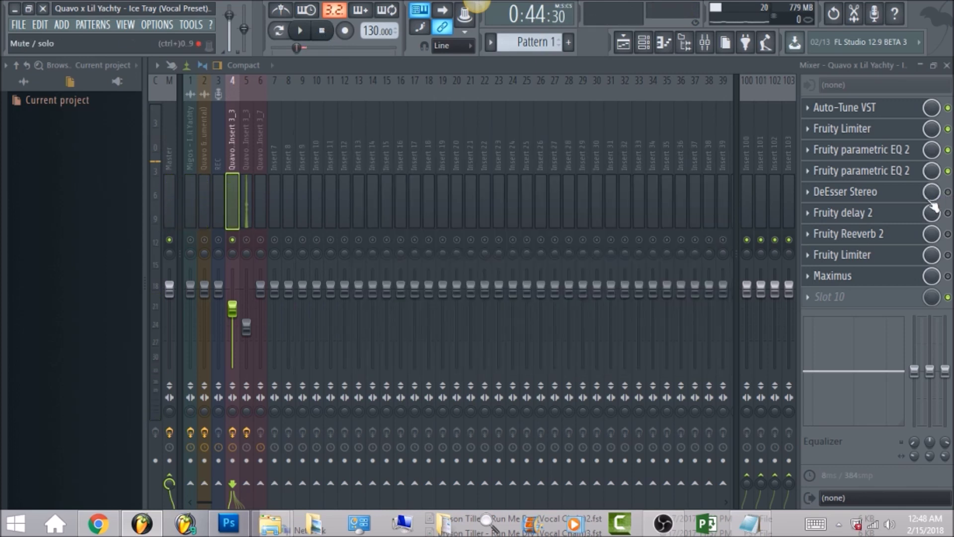
Enable DeEsser Stereo in slot 5, review its frequency, sidechain and threshold settings, and play the vocal through it.
{"action": "left_click", "coordinate": [894, 200]}
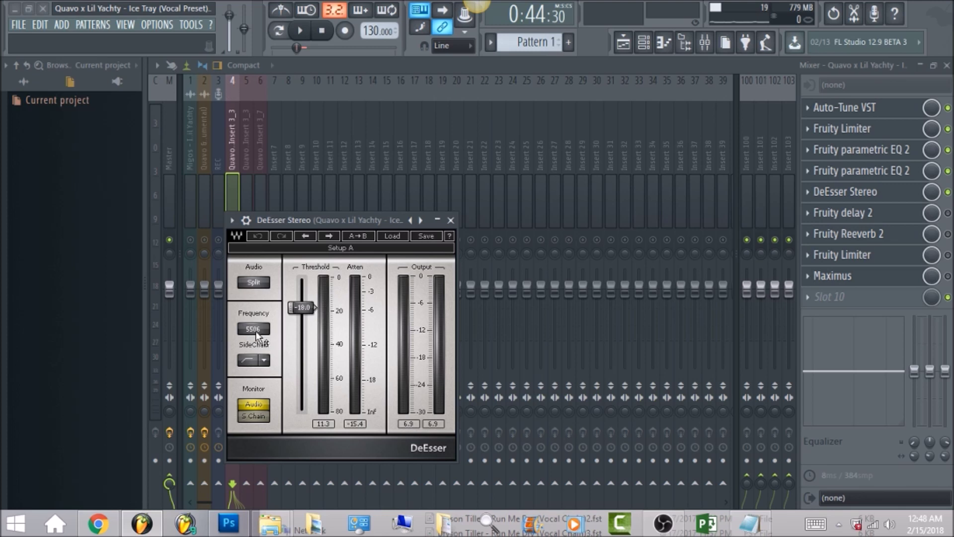
{"action": "left_click", "coordinate": [264, 360]}
{"action": "left_click", "coordinate": [298, 391]}
{"action": "left_click", "coordinate": [302, 36]}
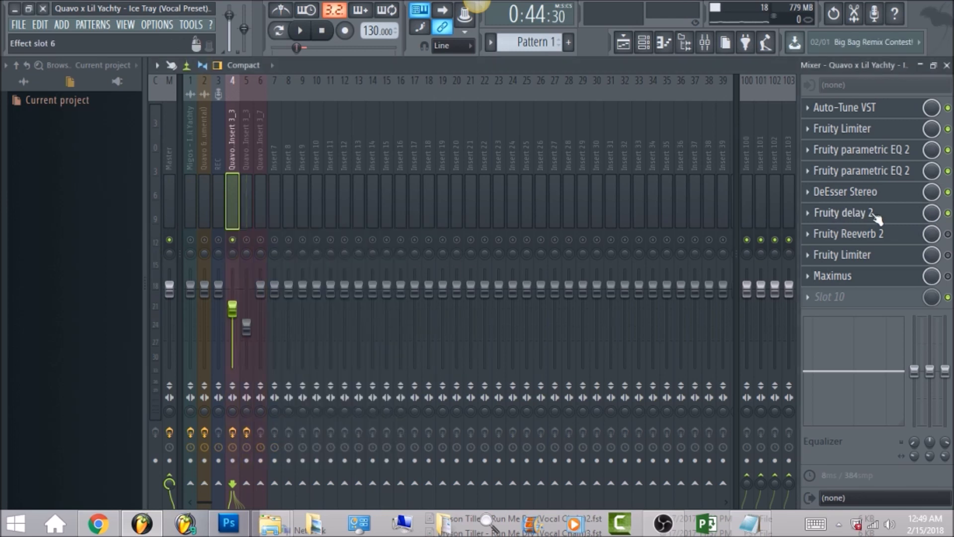
Review the Fruity delay 2 settings in slot 6 and play the vocal with the delay.
{"action": "left_click", "coordinate": [875, 214]}
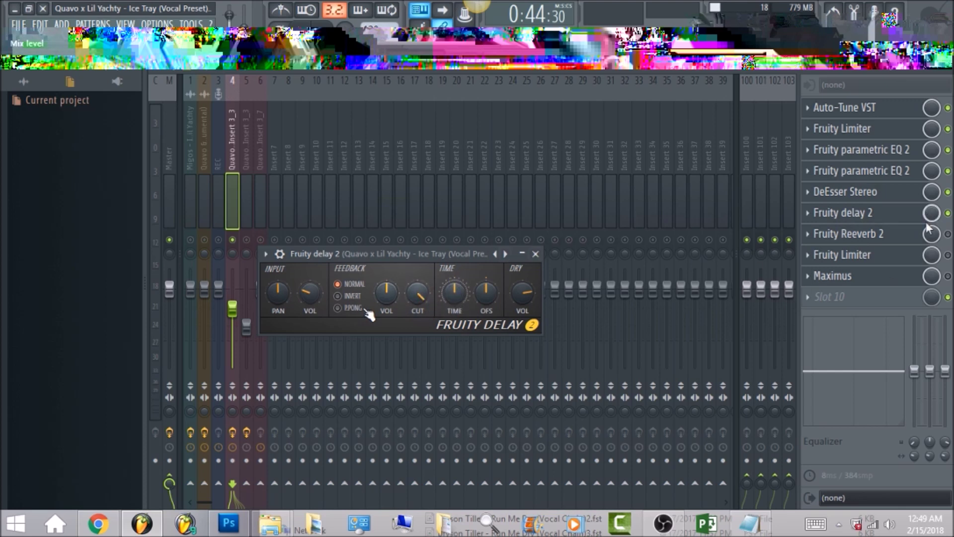
{"action": "key", "text": "space"}
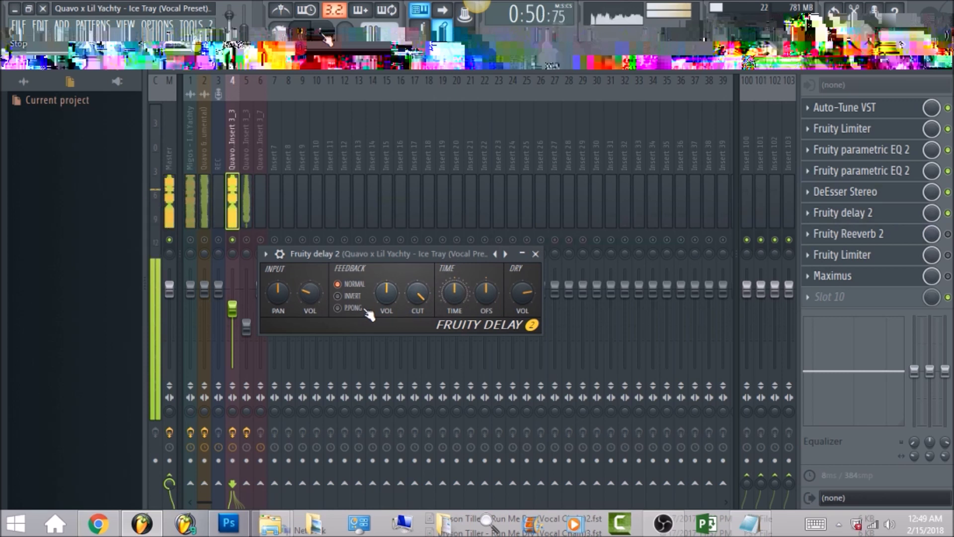
Enable Fruity Reeverb 2 in slot 7, review its settings and play the vocal with the reverb.
{"action": "left_click", "coordinate": [947, 235]}
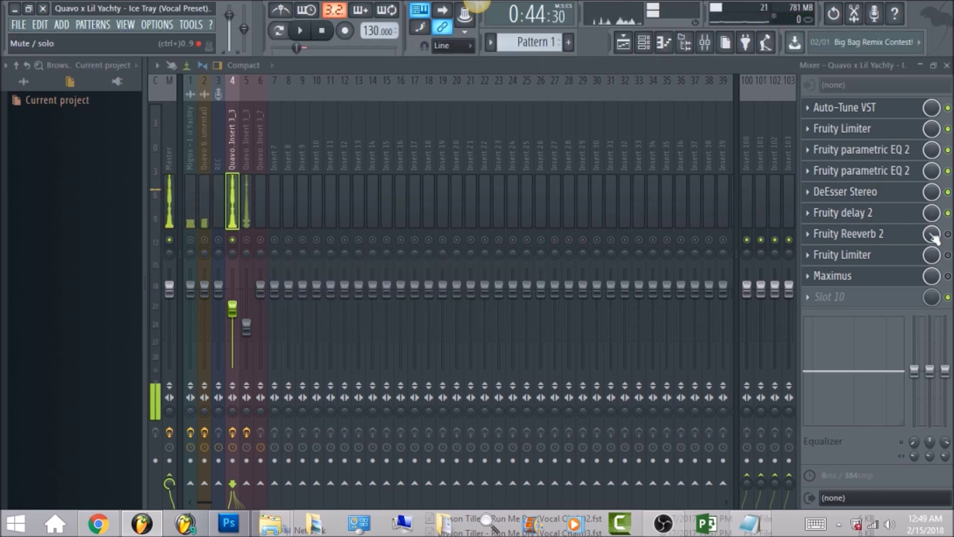
{"action": "left_click", "coordinate": [905, 239]}
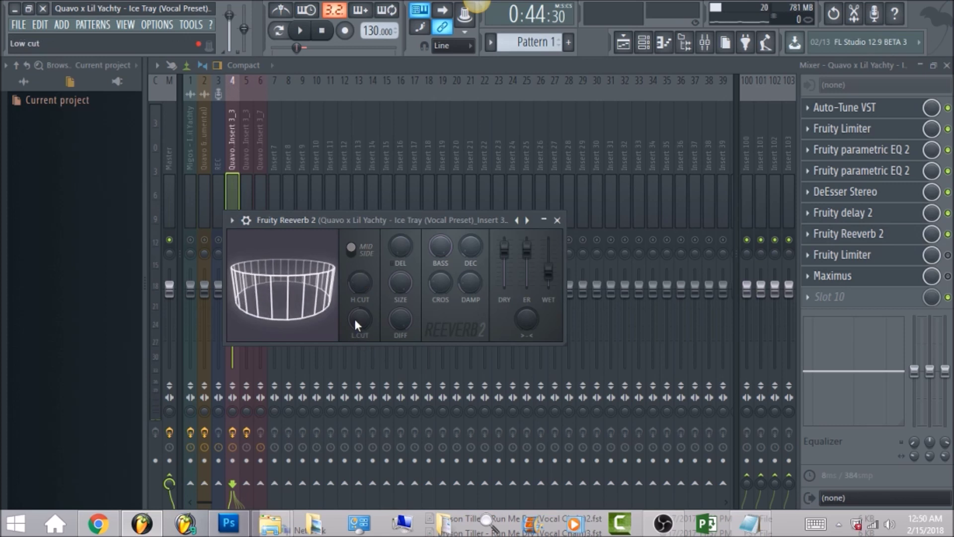
{"action": "left_click_drag", "start_coordinate": [359, 322], "coordinate": [372, 300]}
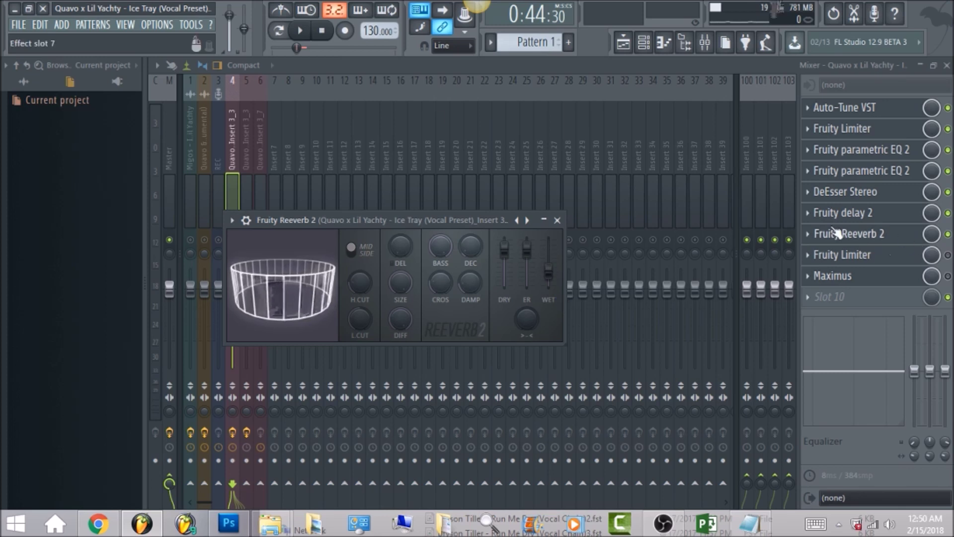
{"action": "left_click", "coordinate": [301, 31]}
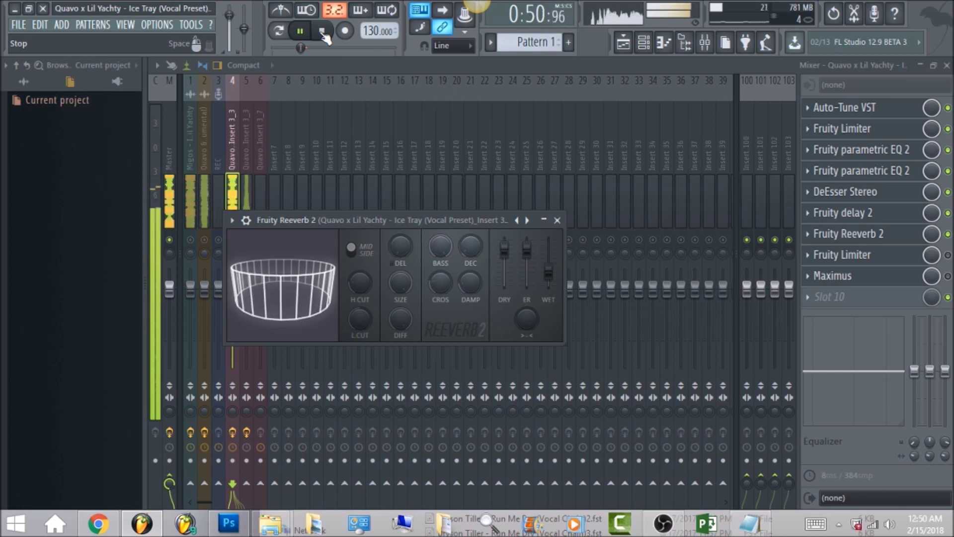
{"action": "left_click", "coordinate": [323, 32]}
Enable the second Fruity Limiter in slot 8, show its settings and play the vocal through it.
{"action": "left_click", "coordinate": [911, 258]}
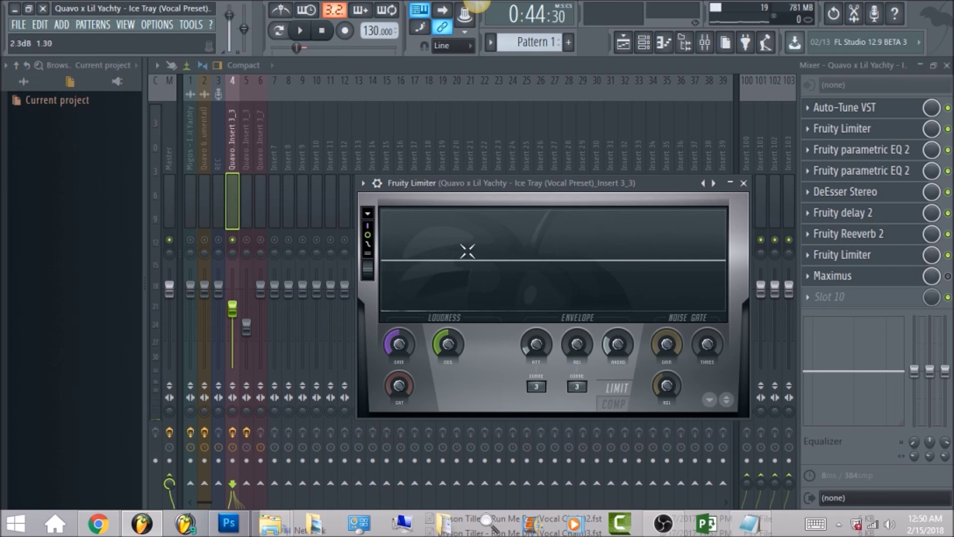
{"action": "left_click", "coordinate": [308, 32]}
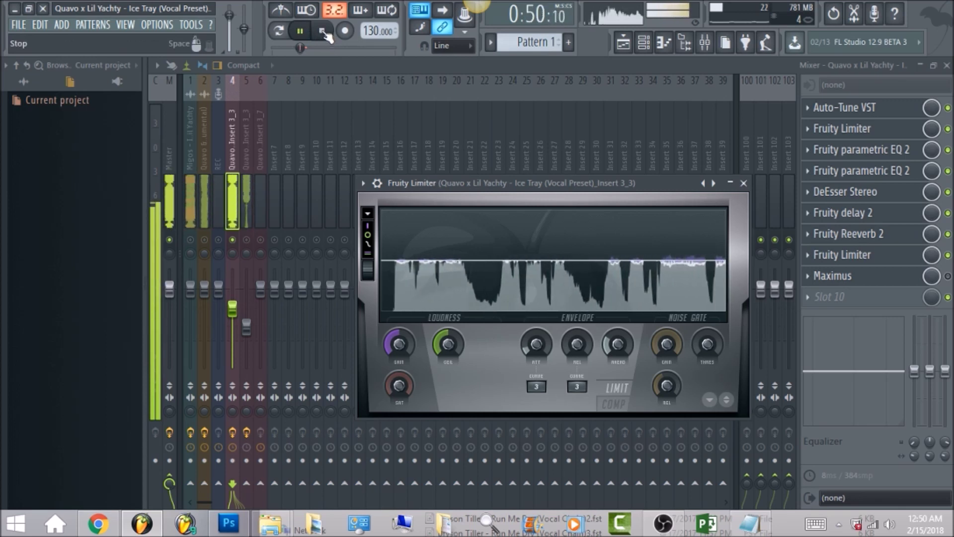
{"action": "left_click", "coordinate": [323, 32]}
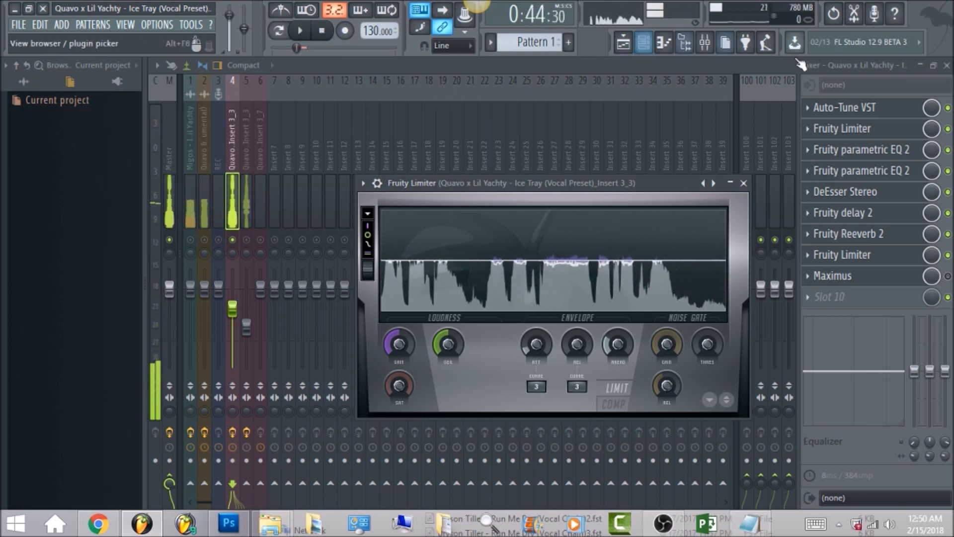
Enable Maximus in slot 9 and review its high, mid, low and master band curves and the master saturation settings.
{"action": "left_click", "coordinate": [948, 276]}
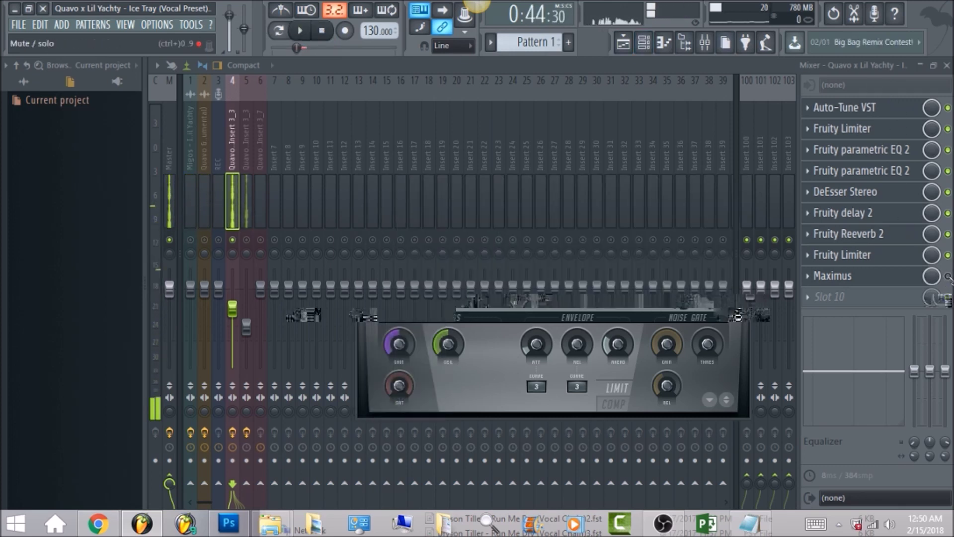
{"action": "left_click", "coordinate": [893, 284]}
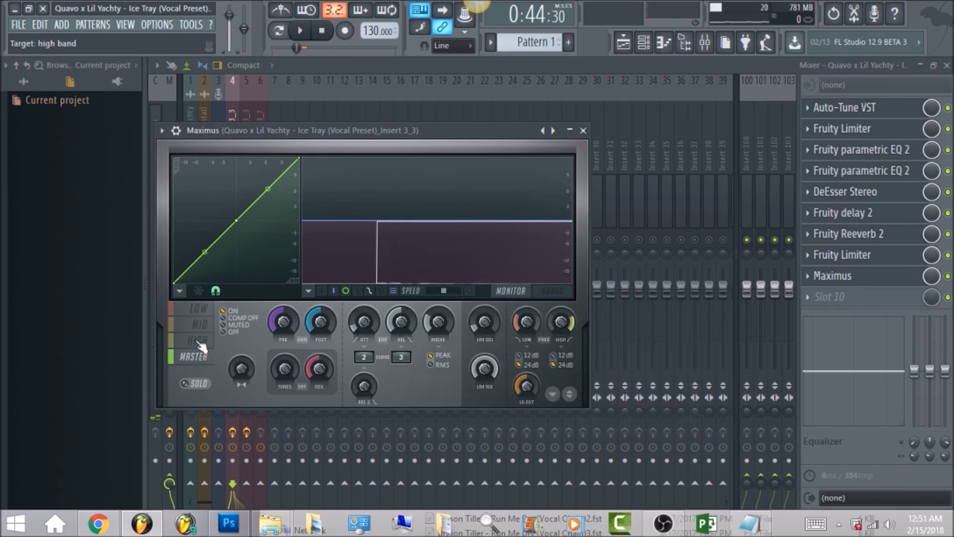
{"action": "left_click", "coordinate": [200, 343]}
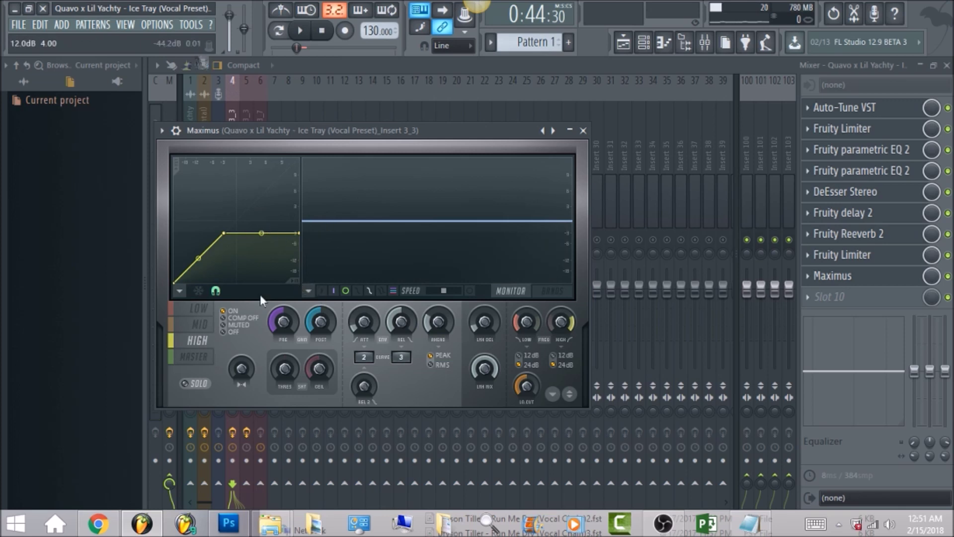
{"action": "left_click", "coordinate": [200, 324]}
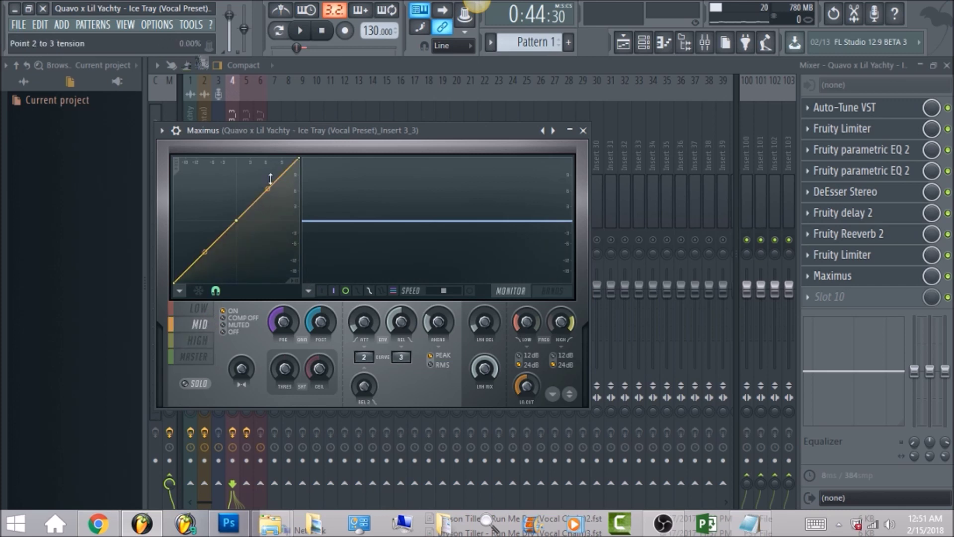
{"action": "left_click", "coordinate": [199, 310]}
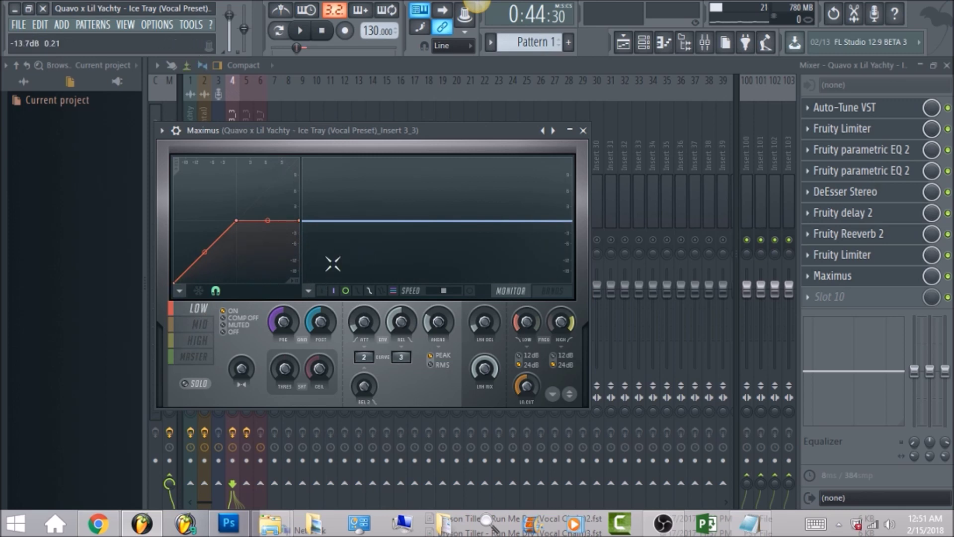
{"action": "left_click", "coordinate": [196, 356]}
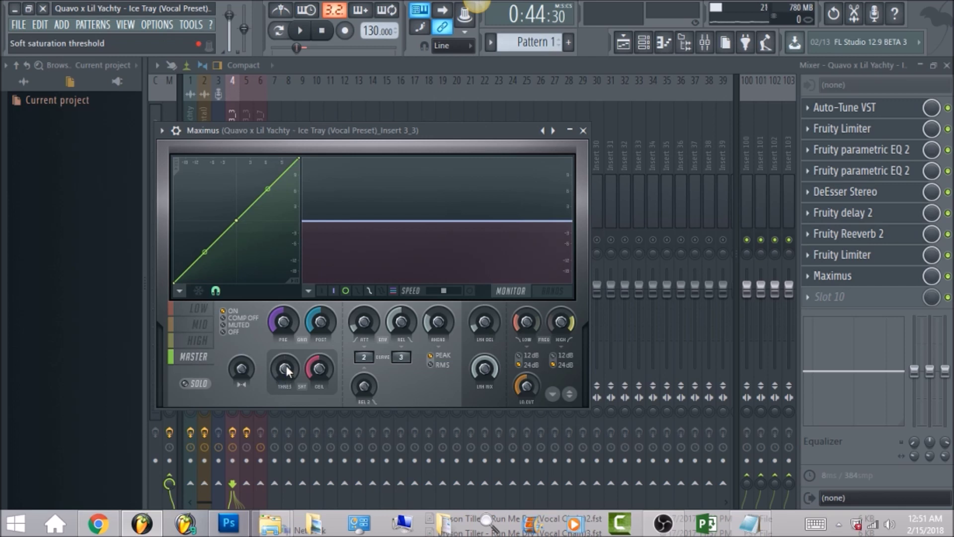
{"action": "left_click_drag", "start_coordinate": [320, 368], "coordinate": [319, 367]}
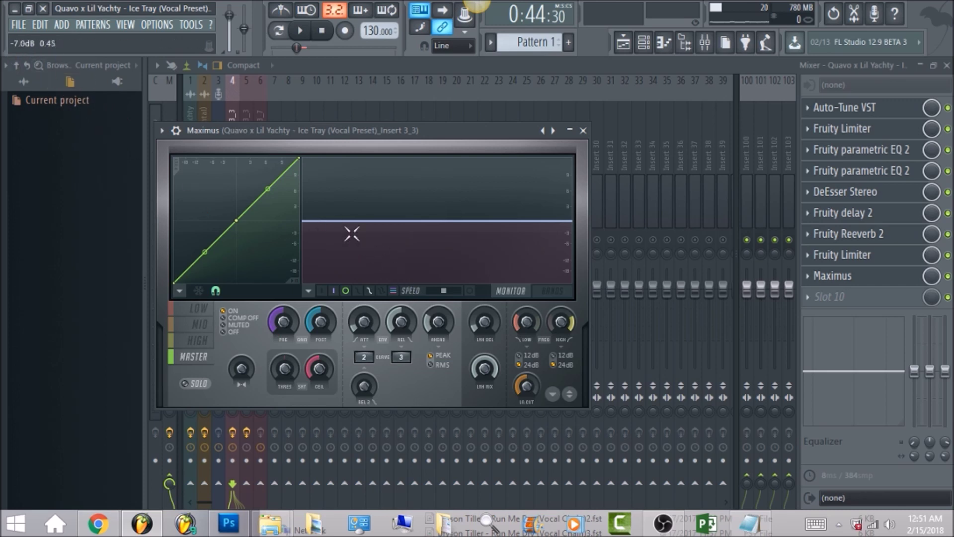
Play the vocal through Maximus while viewing the master and high bands, and close the plugin when playback is stopped.
{"action": "left_click", "coordinate": [301, 32]}
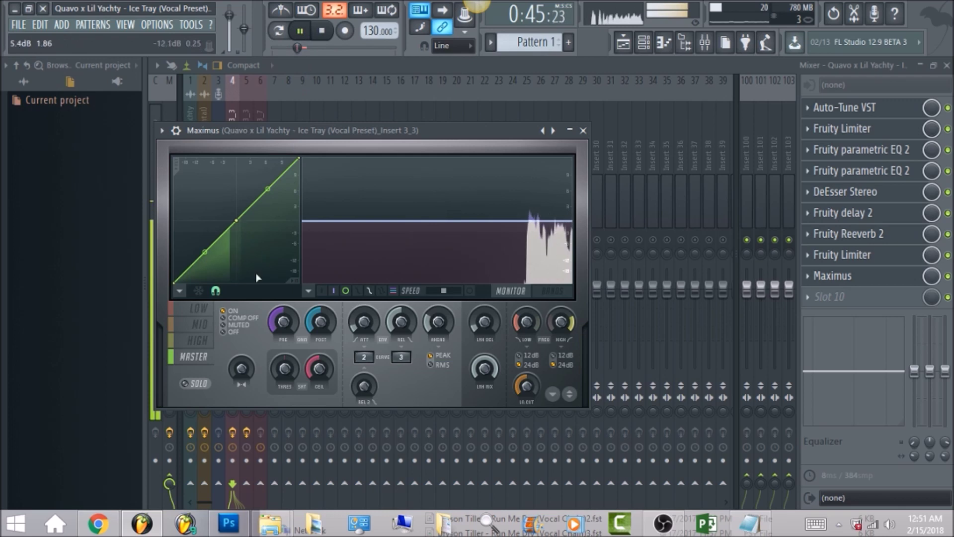
{"action": "left_click", "coordinate": [201, 344]}
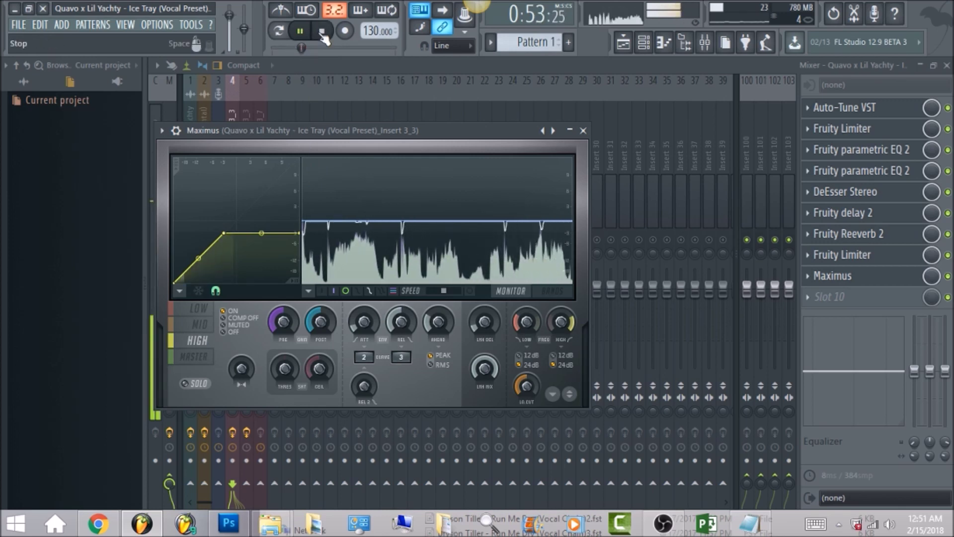
{"action": "left_click", "coordinate": [323, 33]}
{"action": "key", "text": "Escape"}
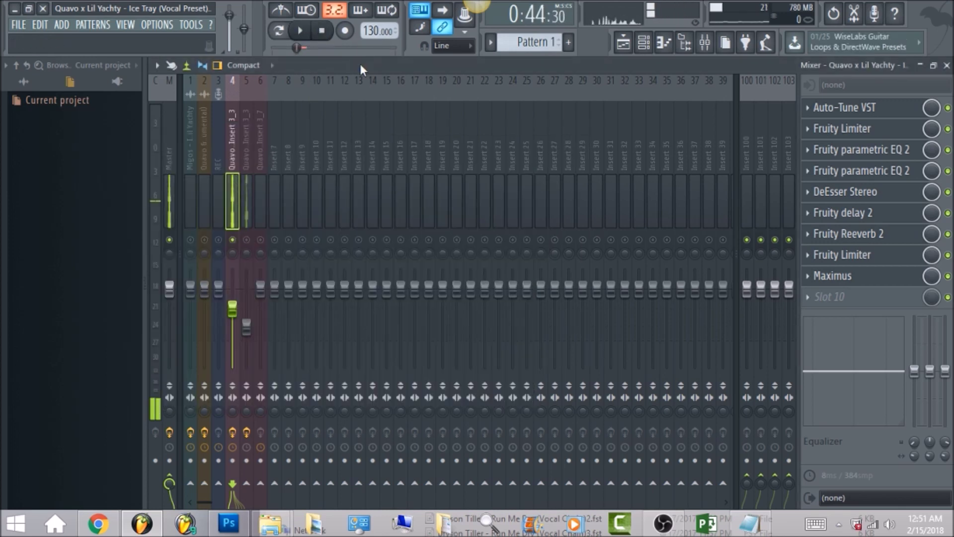
Unmute the vocal on insert 5 and review the stereo separation and damping settings of its Fruity Reeverb 2.
{"action": "left_click", "coordinate": [245, 189]}
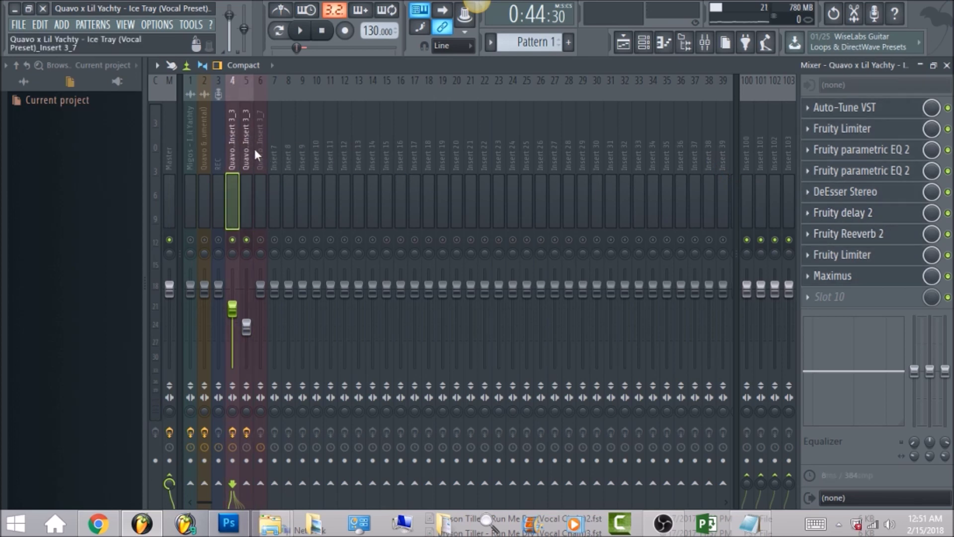
{"action": "left_click", "coordinate": [862, 237]}
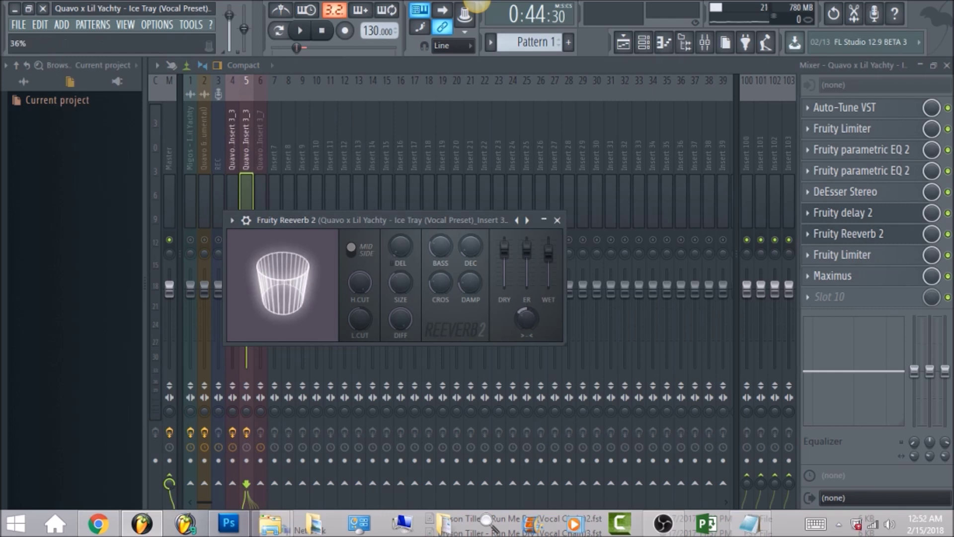
{"action": "left_click_drag", "start_coordinate": [526, 318], "coordinate": [526, 315]}
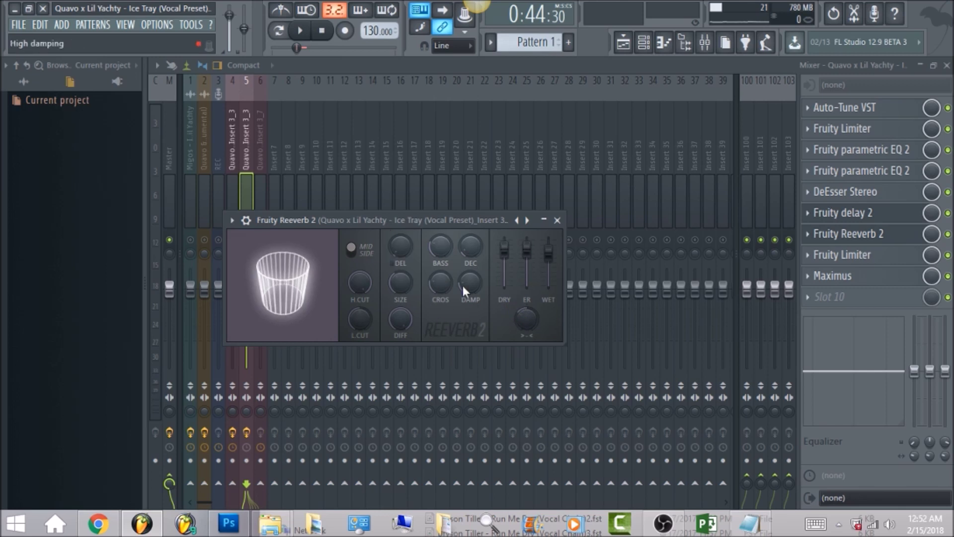
{"action": "key", "text": "Escape"}
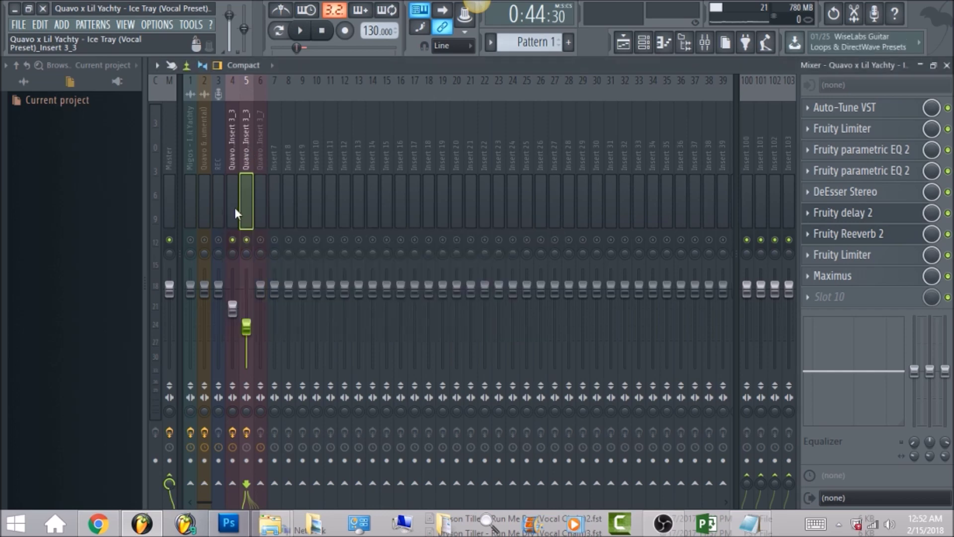
Mute insert 4, move the playback start to 0:45:69 in the playlist, and audition the insert 5 vocal.
{"action": "left_click", "coordinate": [232, 240]}
{"action": "left_click", "coordinate": [624, 46]}
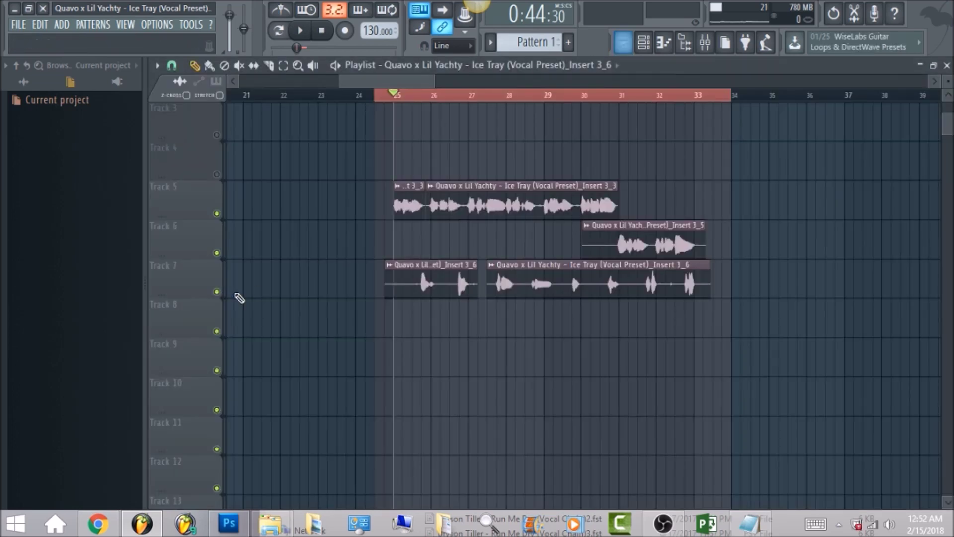
{"action": "left_click", "coordinate": [421, 99]}
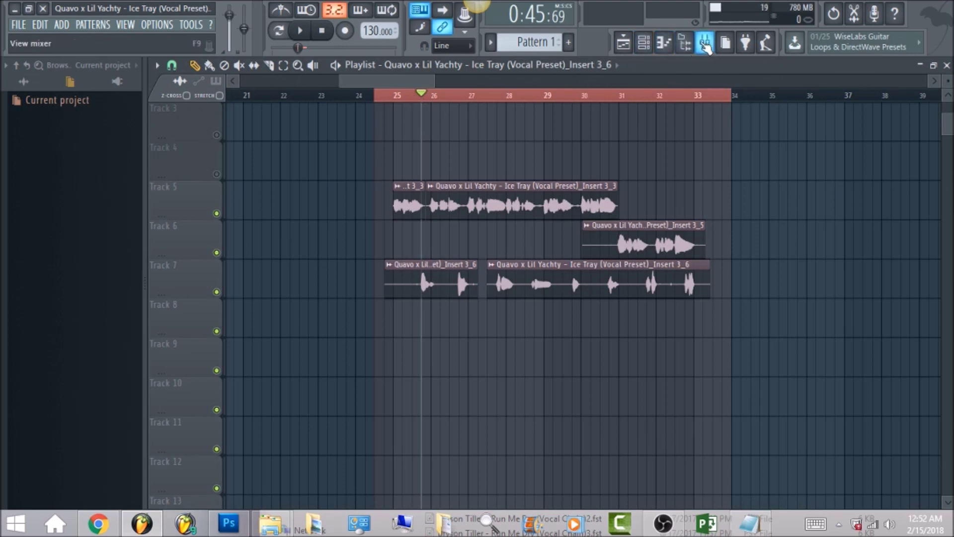
{"action": "left_click", "coordinate": [664, 42]}
{"action": "key", "text": "space"}
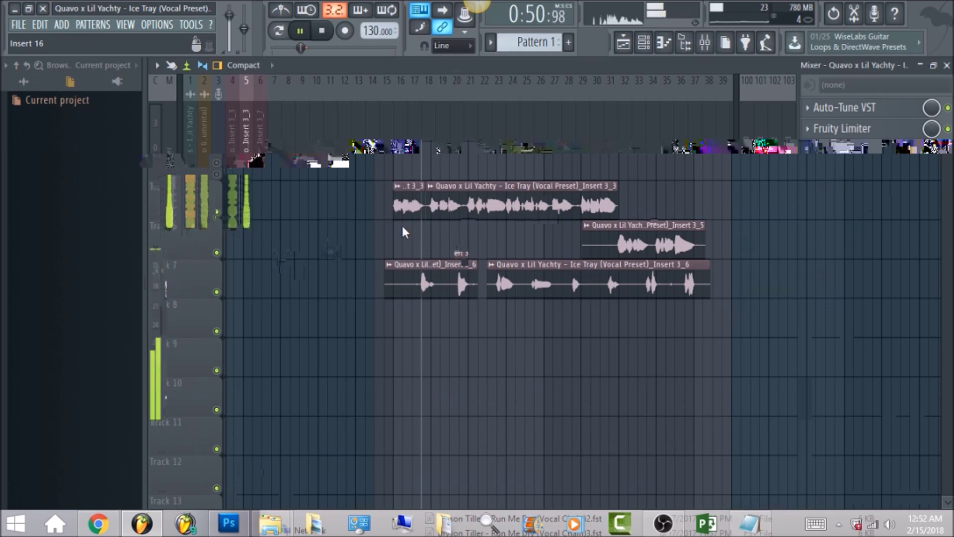
{"action": "key", "text": "space"}
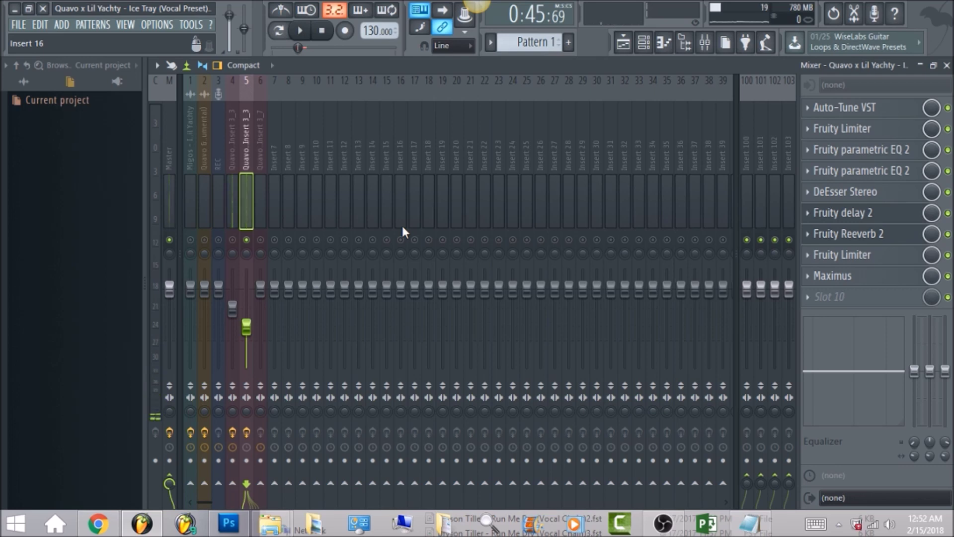
Unmute insert 4 and the instrumental on insert 2, and enable the iZotope Ozone 5 Equalizer on the master track.
{"action": "left_click", "coordinate": [232, 239]}
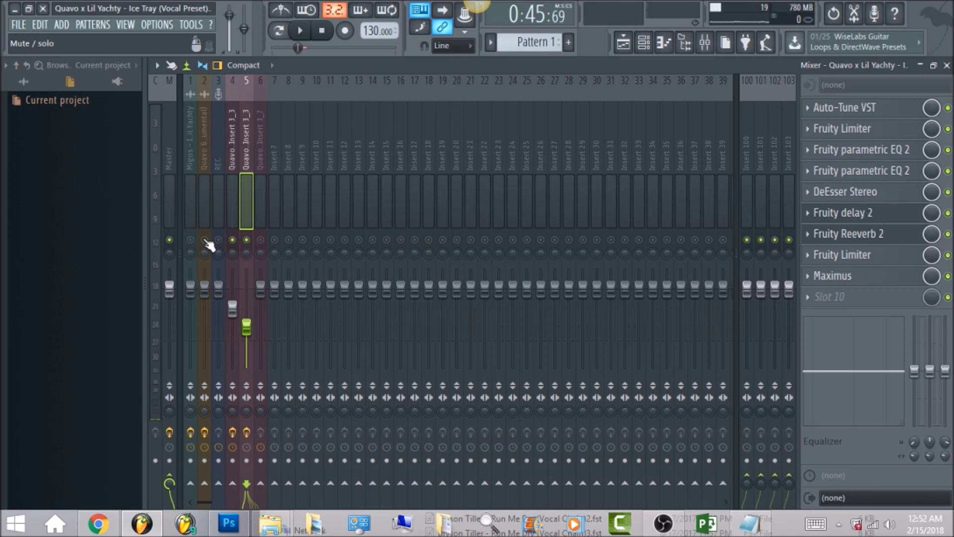
{"action": "left_click", "coordinate": [165, 133]}
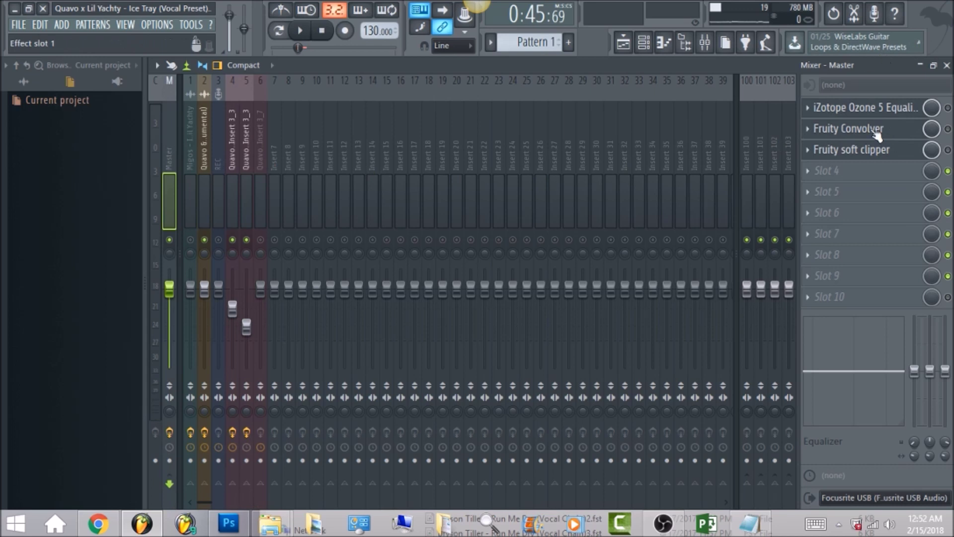
{"action": "left_click", "coordinate": [948, 107]}
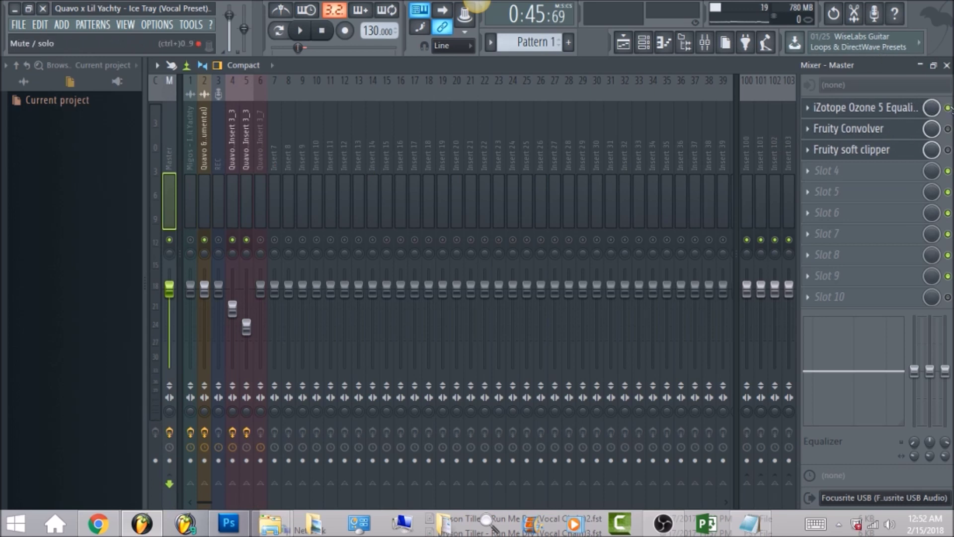
Review the Ozone 5 Equalizer bands and choose the Brickwall lowpass filter type for band 8.
{"action": "left_click", "coordinate": [878, 115]}
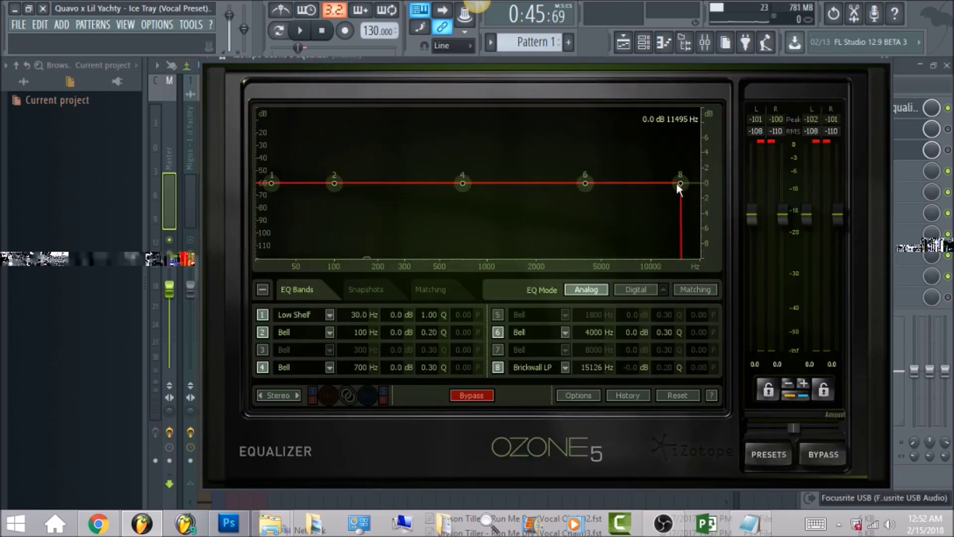
{"action": "left_click", "coordinate": [565, 368]}
{"action": "mouse_move", "coordinate": [556, 413]}
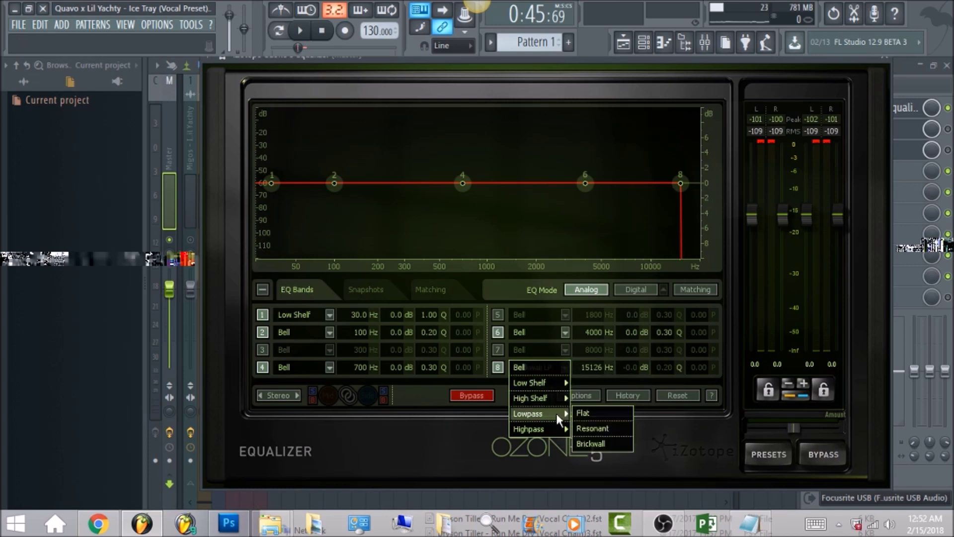
{"action": "left_click", "coordinate": [610, 445]}
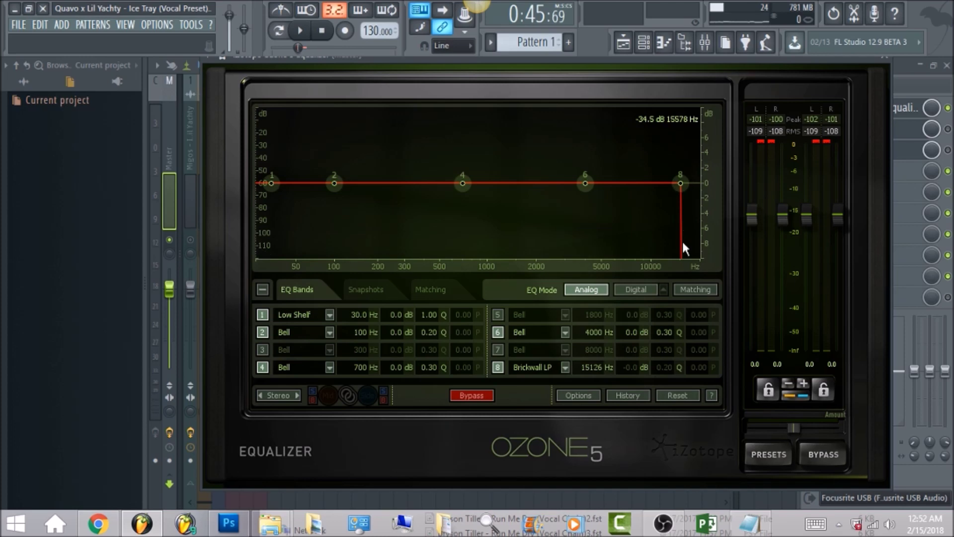
{"action": "left_click", "coordinate": [171, 139]}
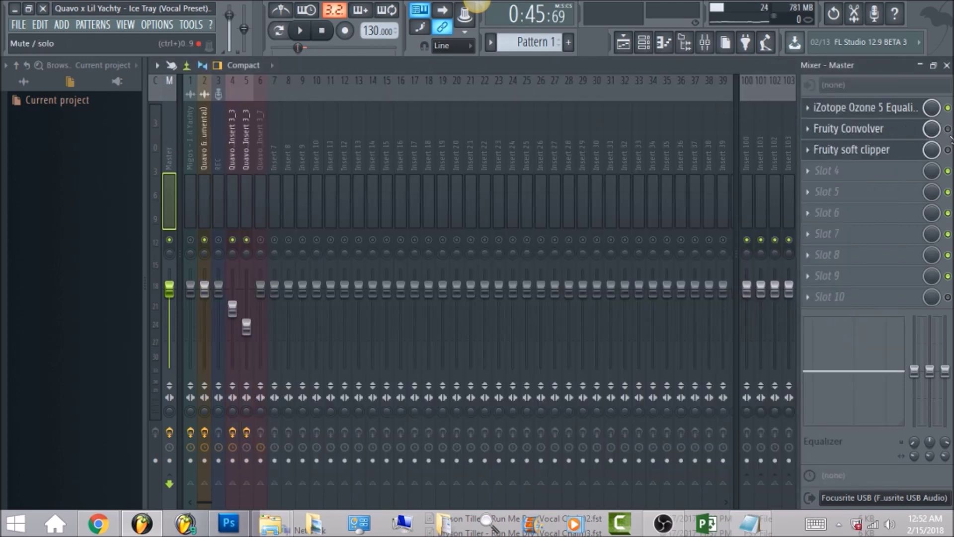
Enable Fruity Convolver in slot 2 of the master track and review its equalizer curve.
{"action": "left_click", "coordinate": [948, 128]}
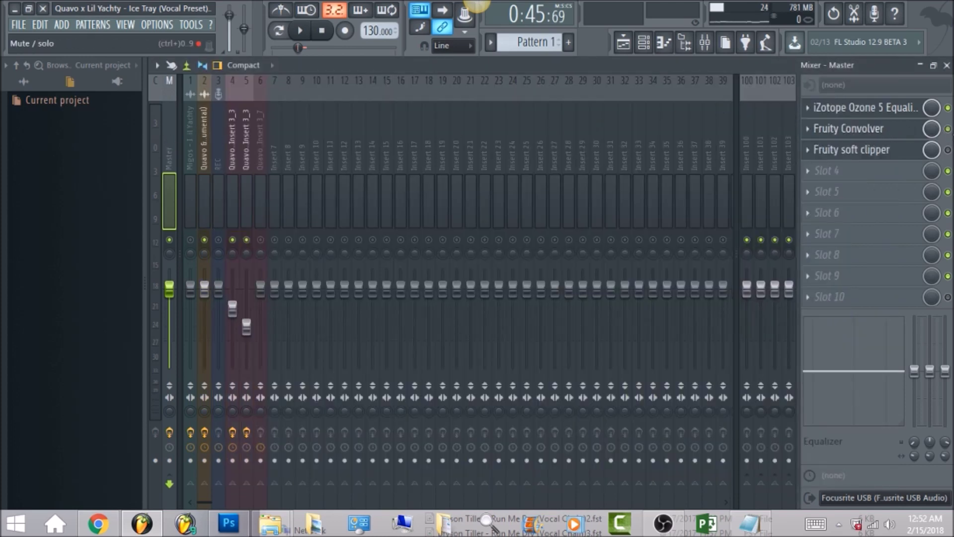
{"action": "left_click", "coordinate": [919, 129]}
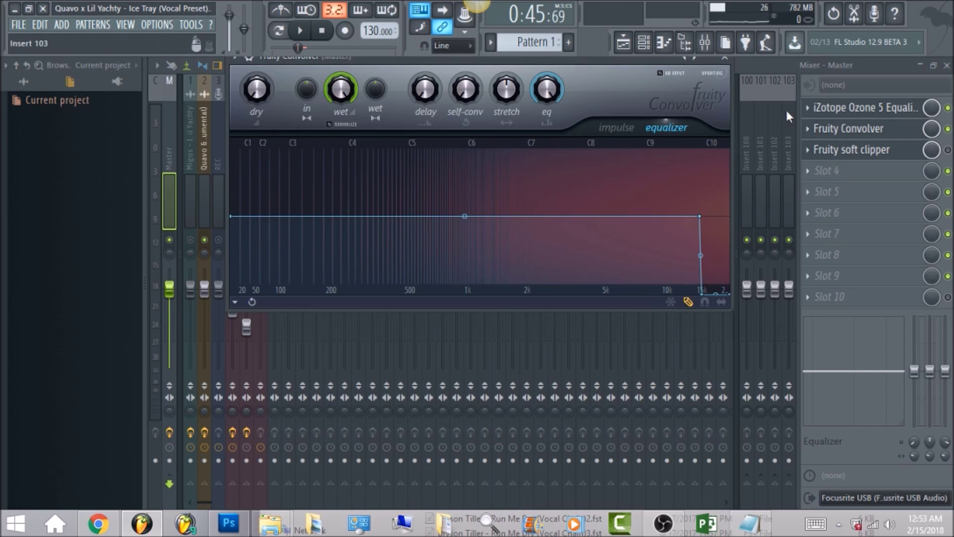
{"action": "left_click", "coordinate": [763, 67]}
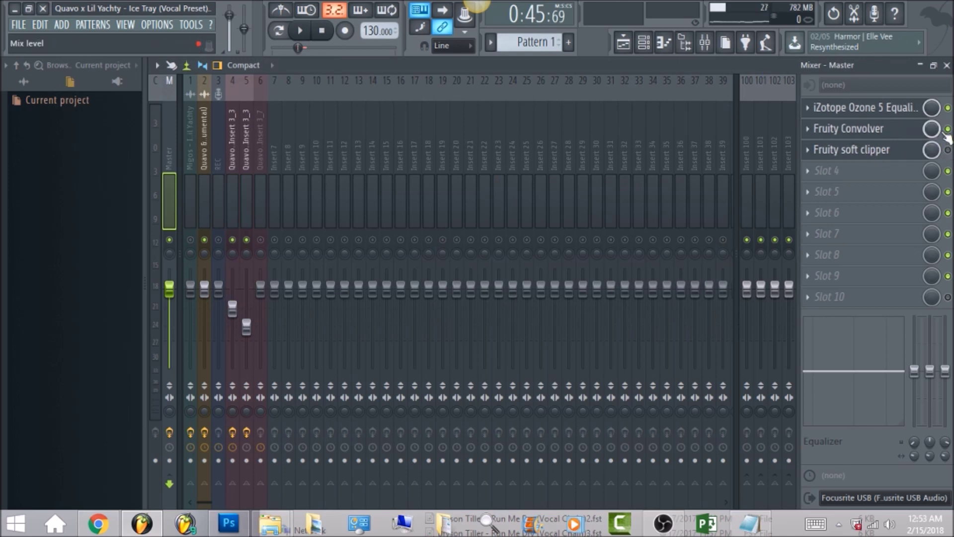
Enable Fruity soft clipper in slot 3 of the master track and disable Fruity Convolver.
{"action": "left_click", "coordinate": [948, 150]}
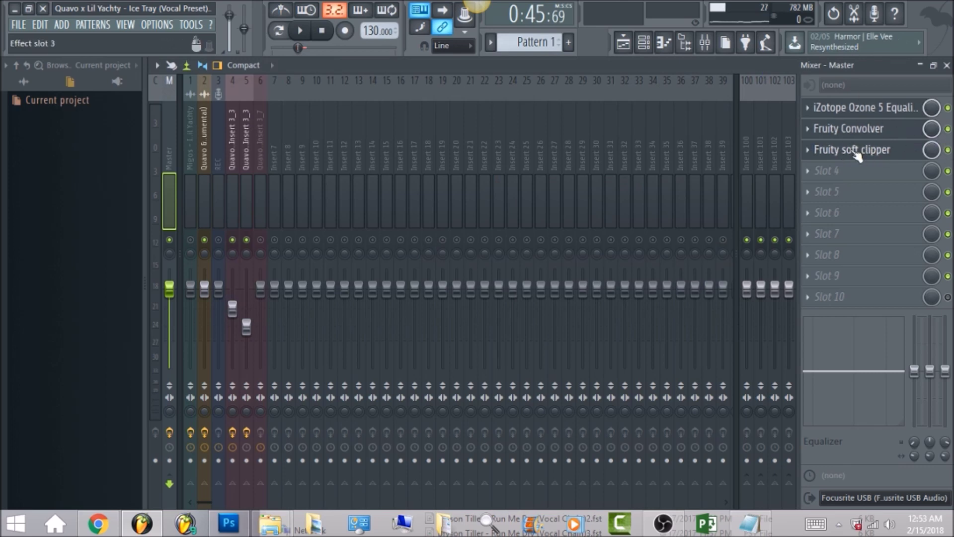
{"action": "left_click", "coordinate": [948, 129]}
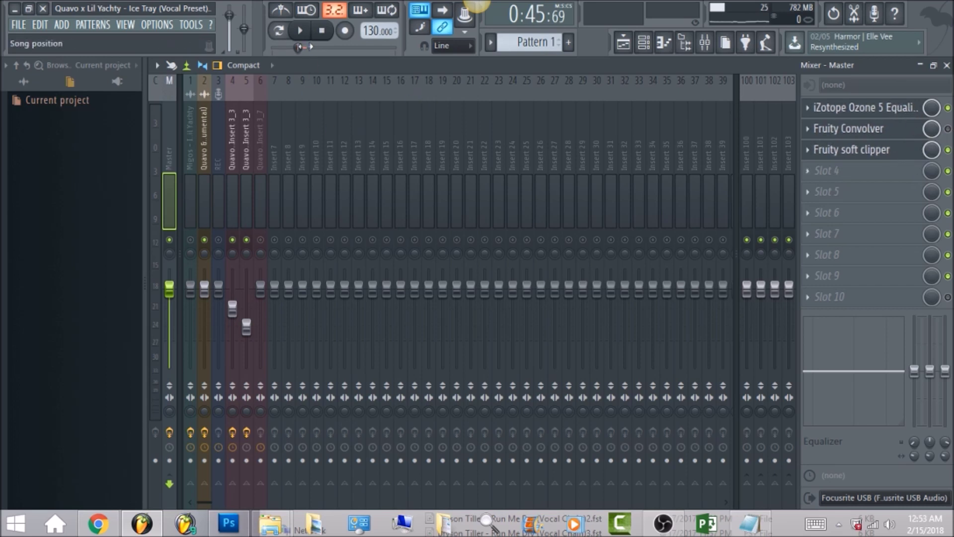
Play the vocals and instrumental through the master effects, following the playlist, and return to the mixer once stopped.
{"action": "left_click", "coordinate": [306, 33]}
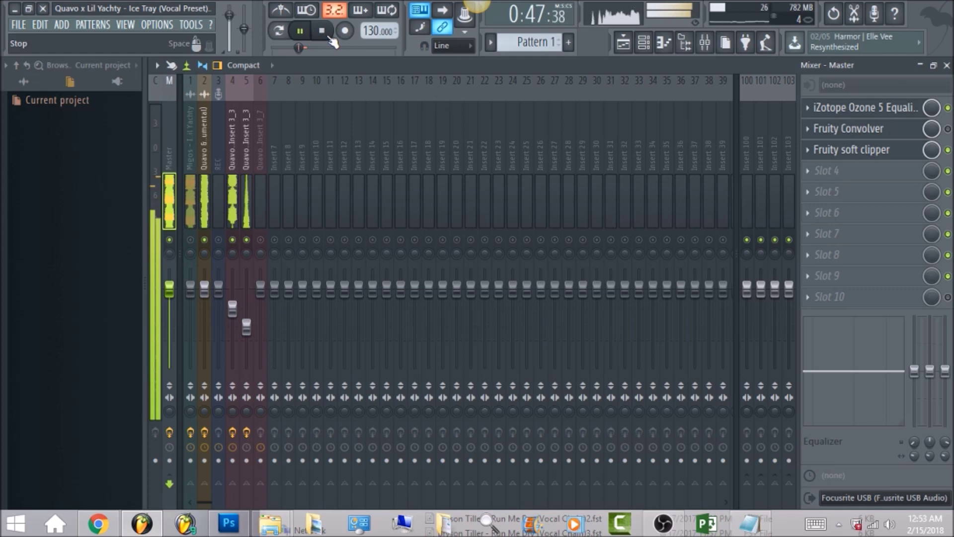
{"action": "left_click", "coordinate": [623, 44]}
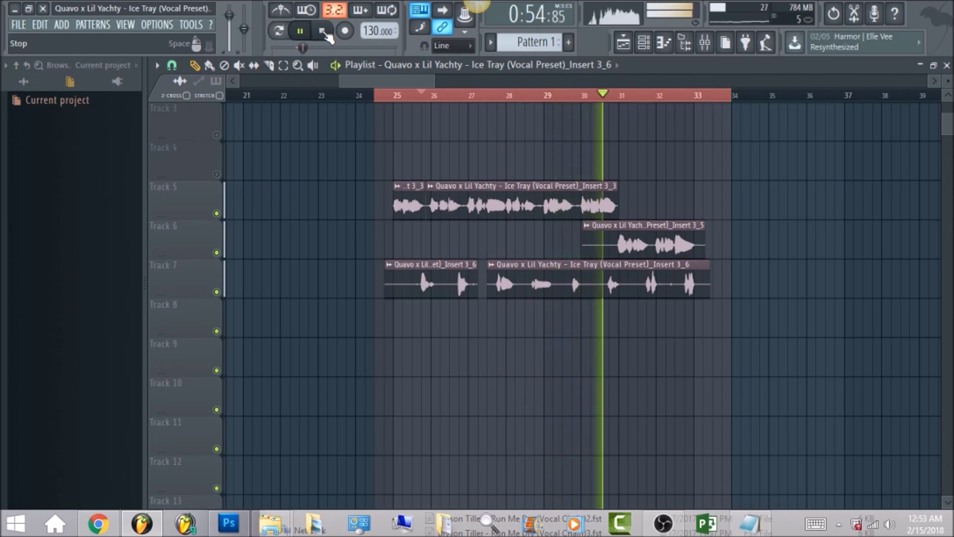
{"action": "left_click", "coordinate": [322, 31]}
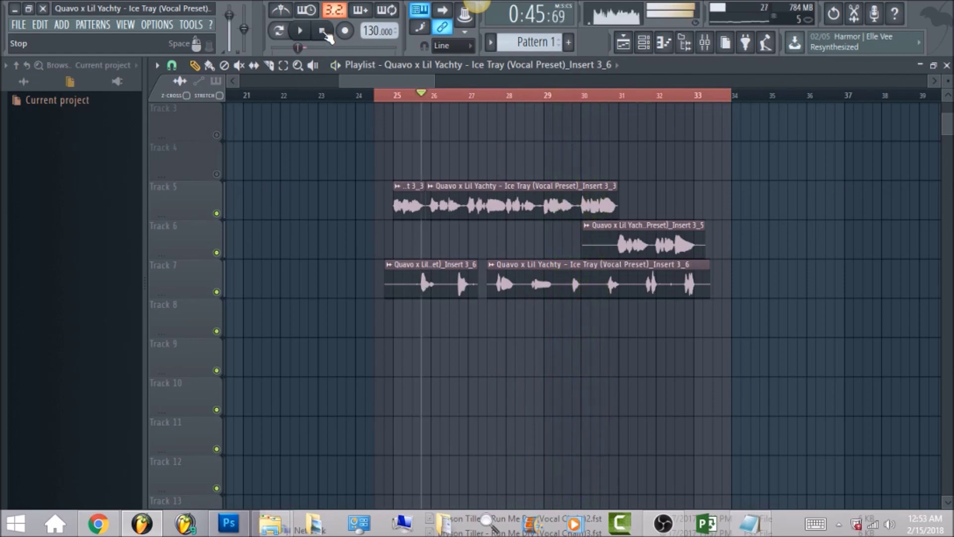
{"action": "left_click", "coordinate": [705, 42]}
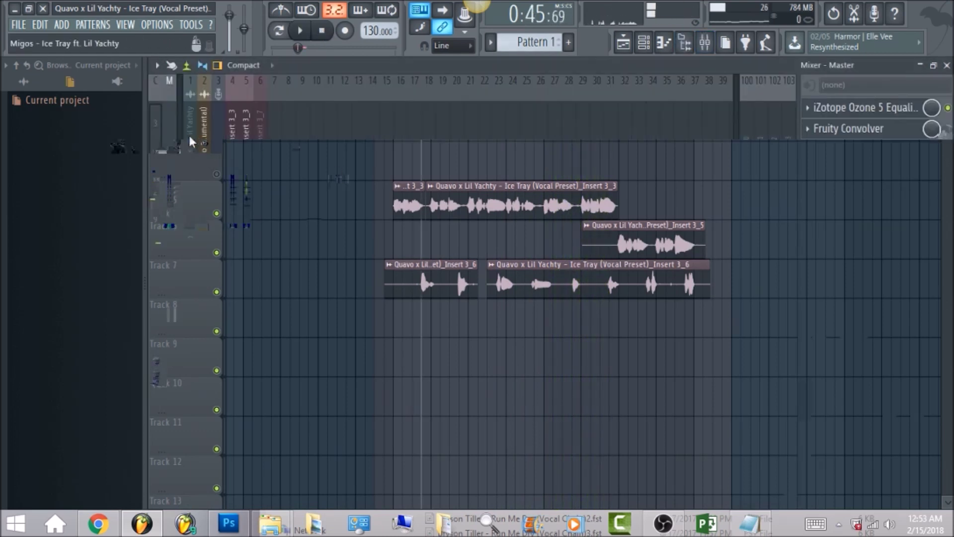